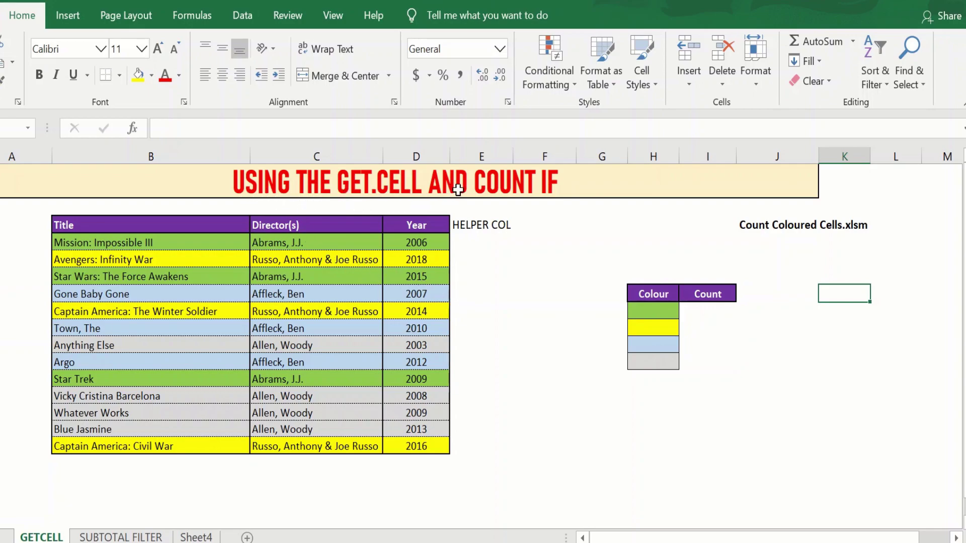
# Look over the SUBTOTAL FILTER sheet, then return to the GETCELL sheet
pyautogui.click(543, 189)
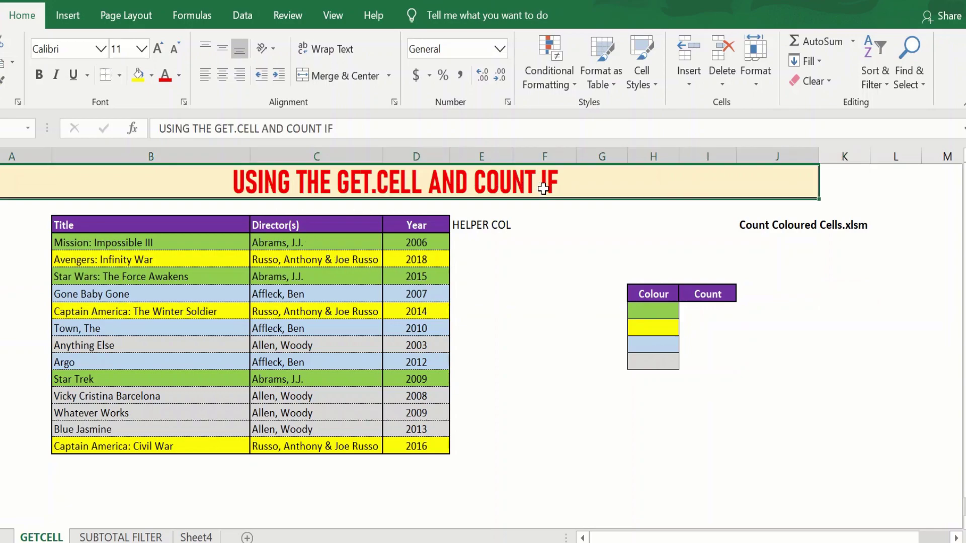
pyautogui.click(124, 537)
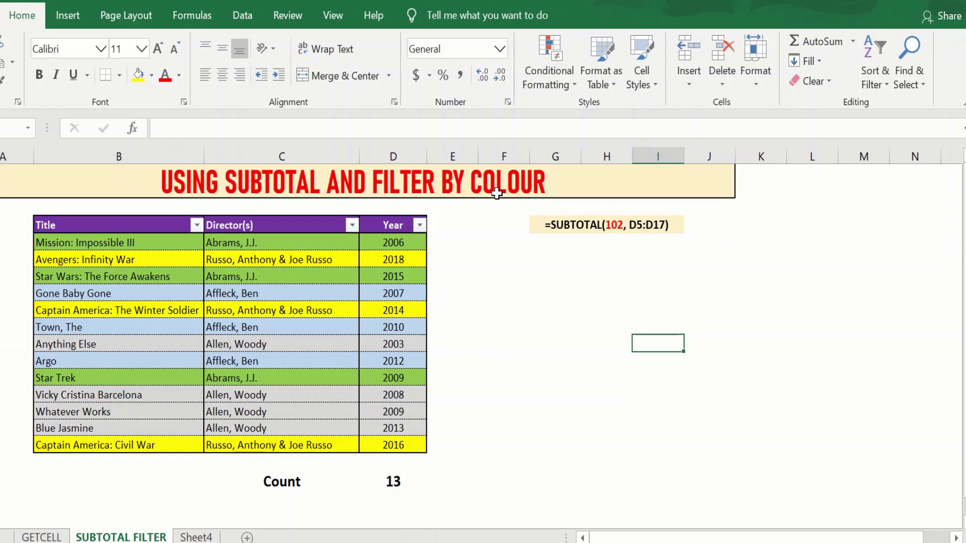
pyautogui.click(48, 537)
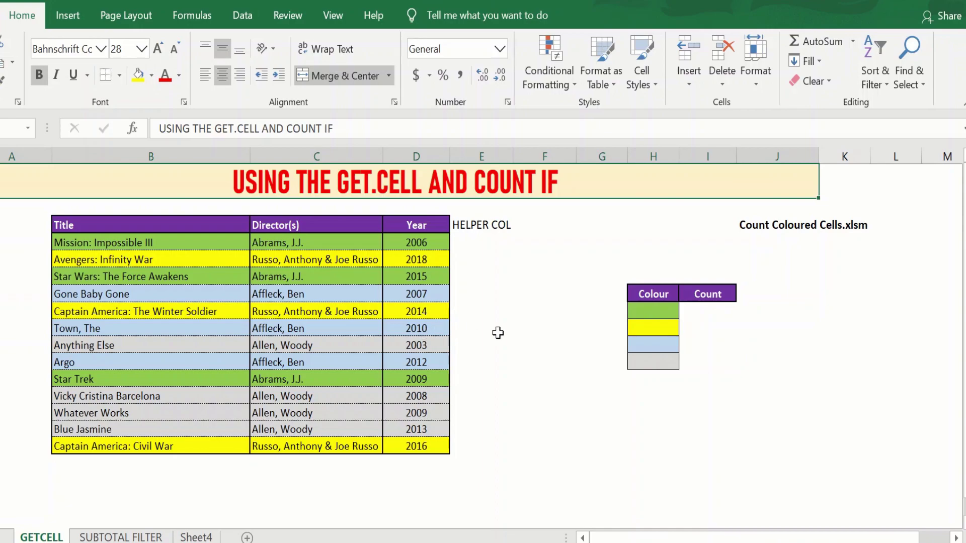
pyautogui.click(873, 246)
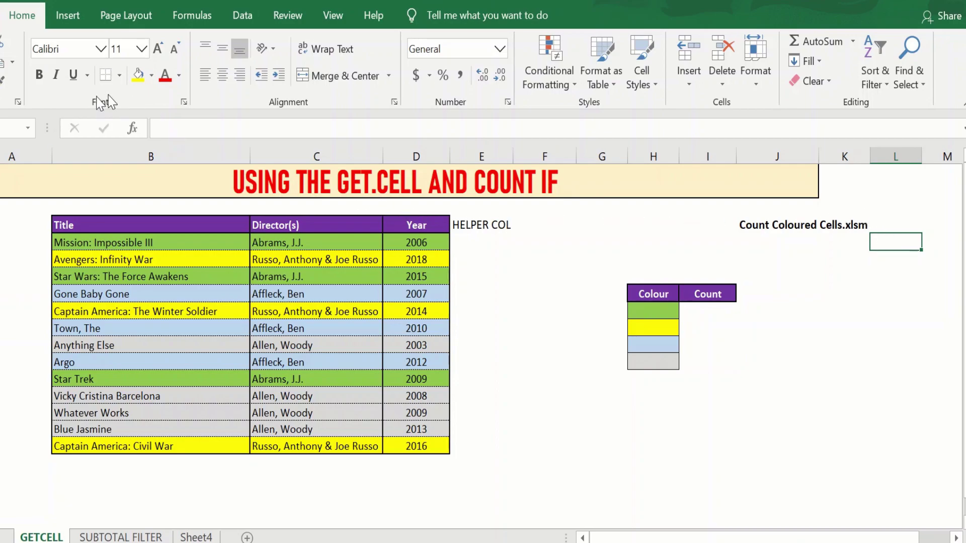
# Check the Name Manager and confirm the workbook has no defined names yet
pyautogui.click(193, 22)
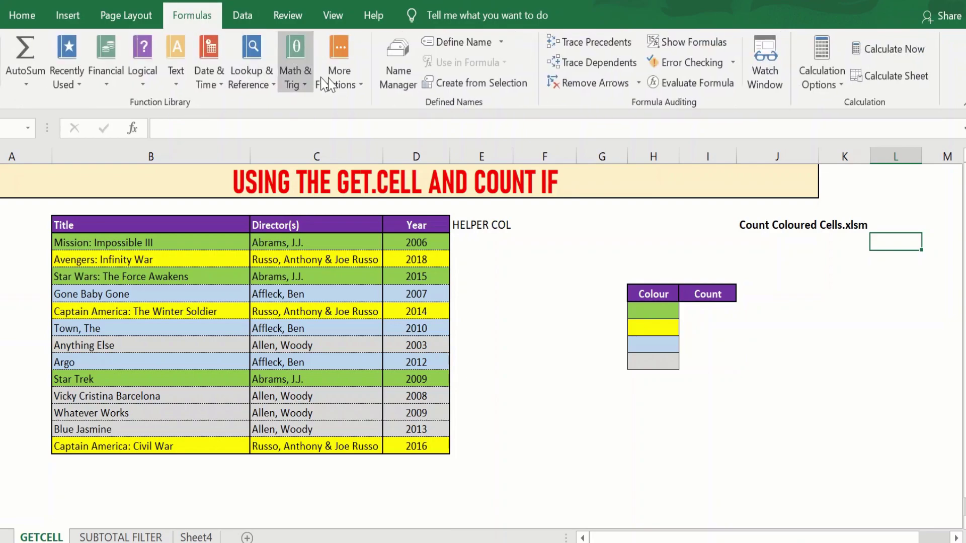
pyautogui.click(401, 75)
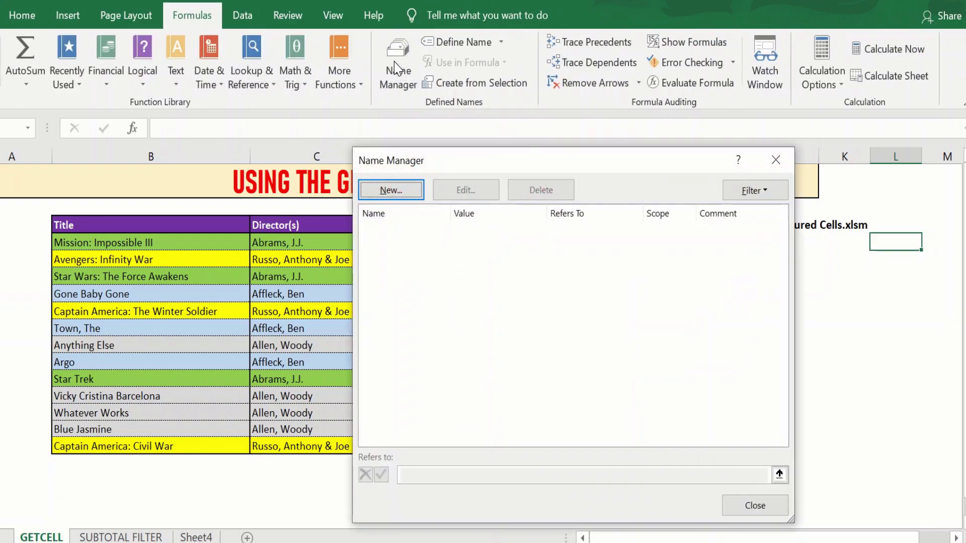
pyautogui.click(781, 167)
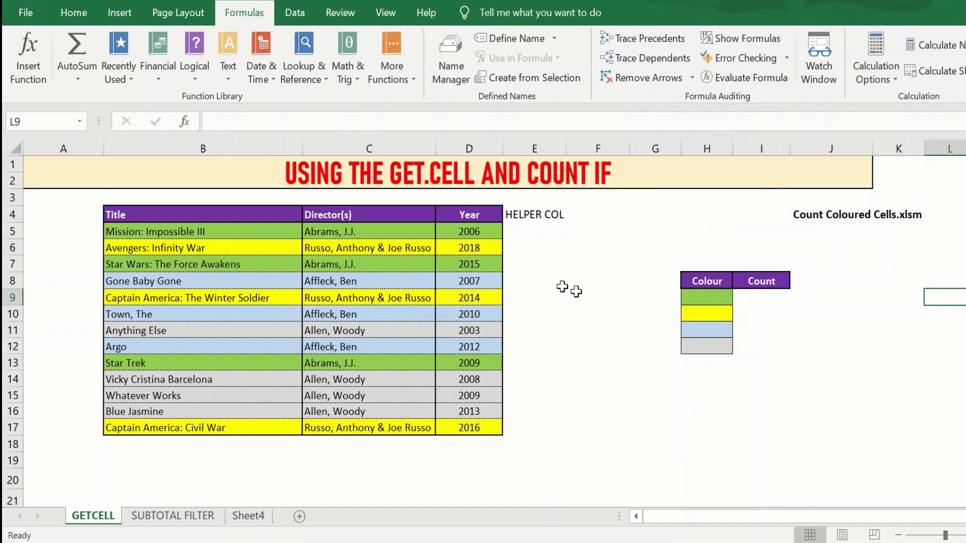
# Select the helper column E4:E17, then settle on its first cell, E5
pyautogui.moveTo(539, 215); pyautogui.dragTo(532, 424)
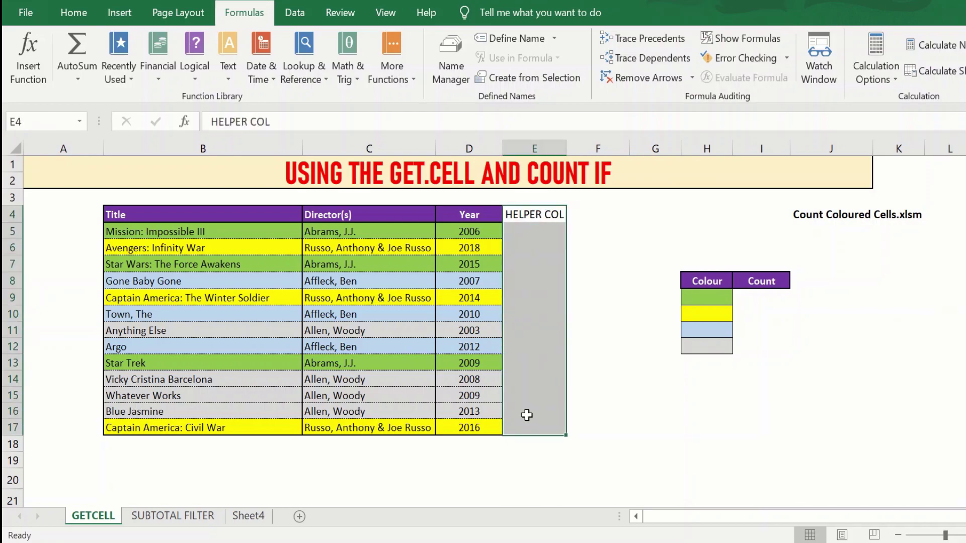
pyautogui.click(962, 281)
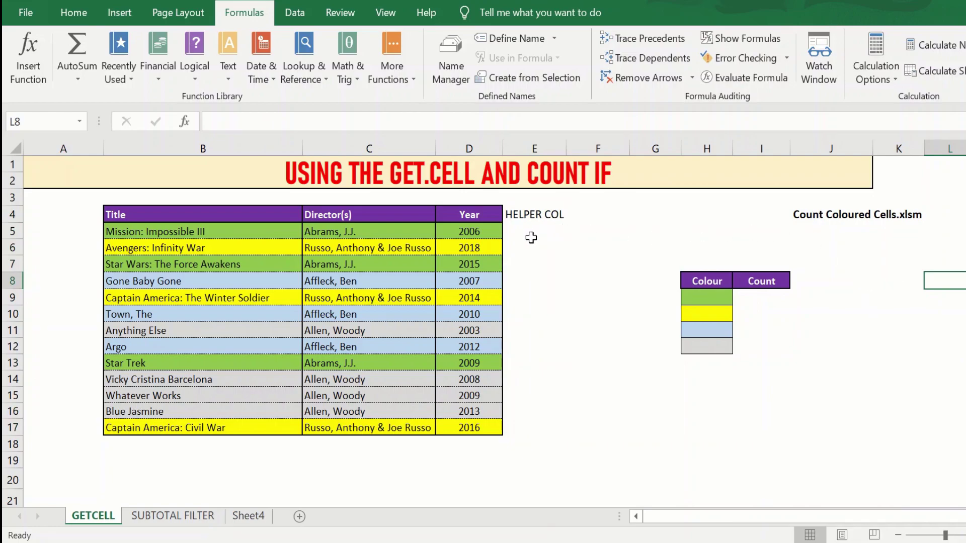
pyautogui.click(531, 238)
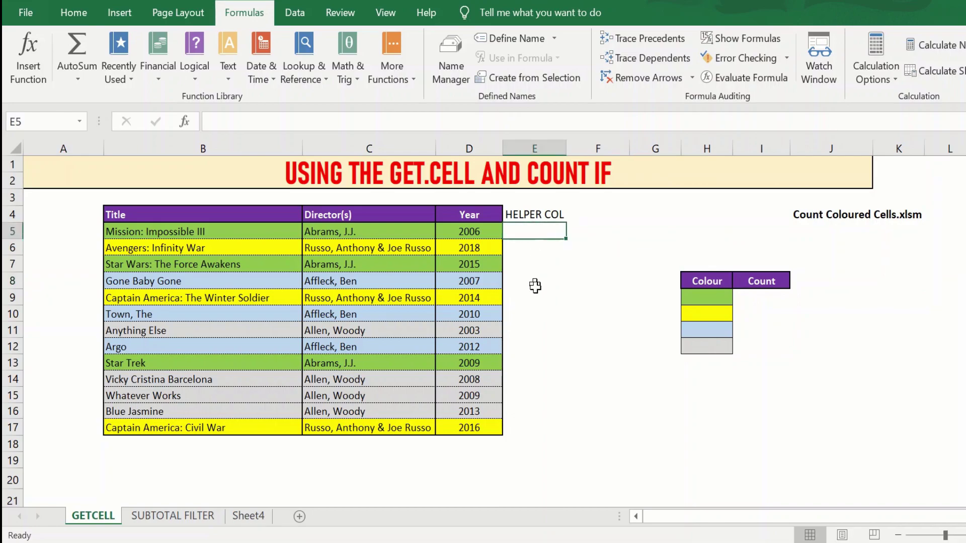
pyautogui.click(520, 267)
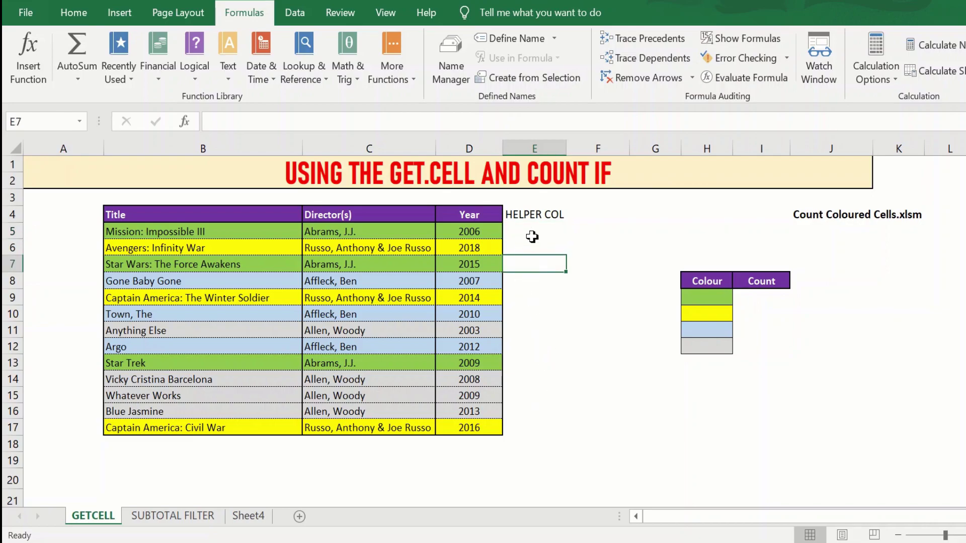
pyautogui.click(531, 232)
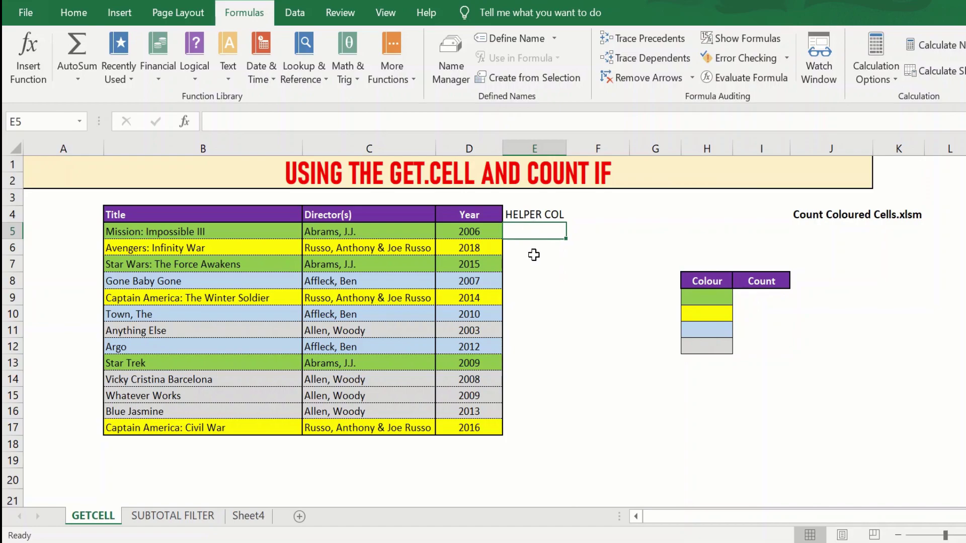
# Start a new defined name called CountCell and clear its default reference
pyautogui.click(451, 80)
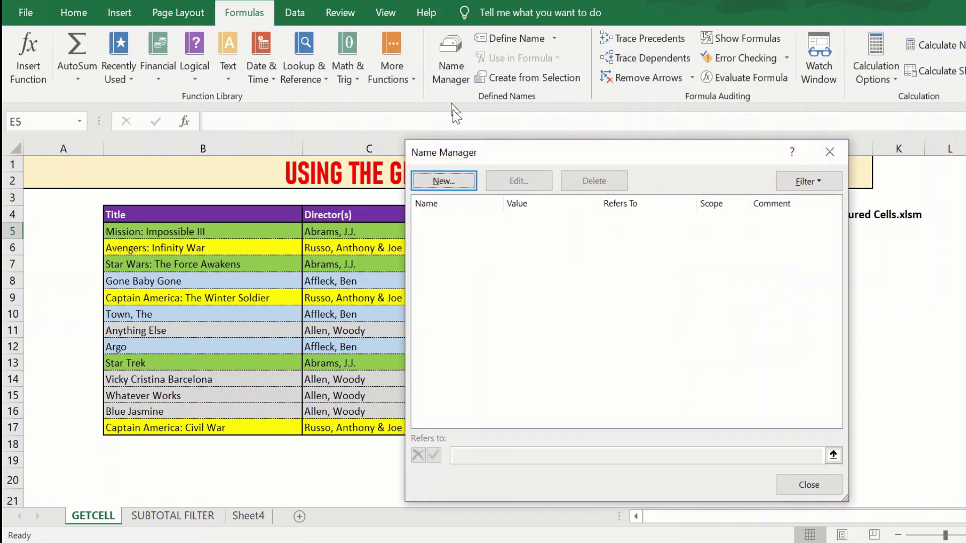
pyautogui.click(444, 181)
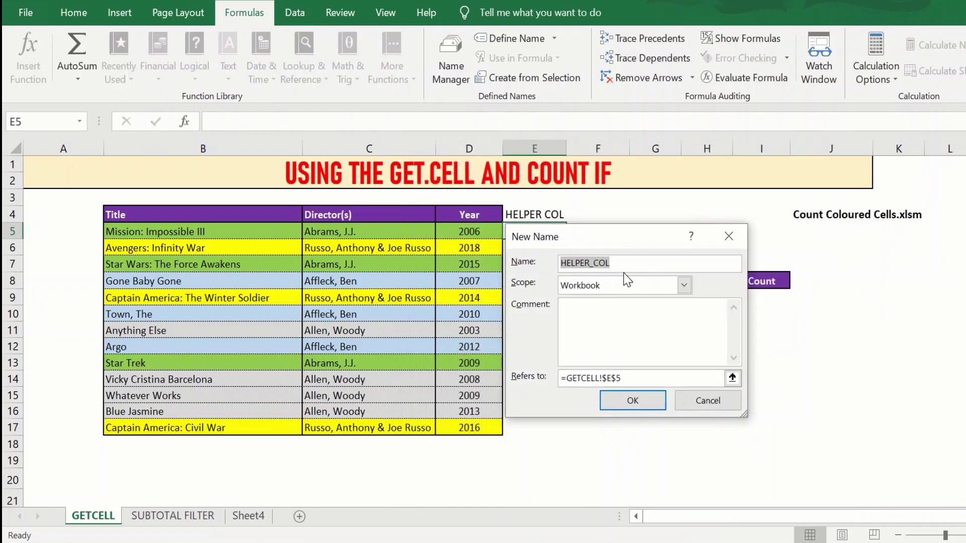
pyautogui.write('Cou')
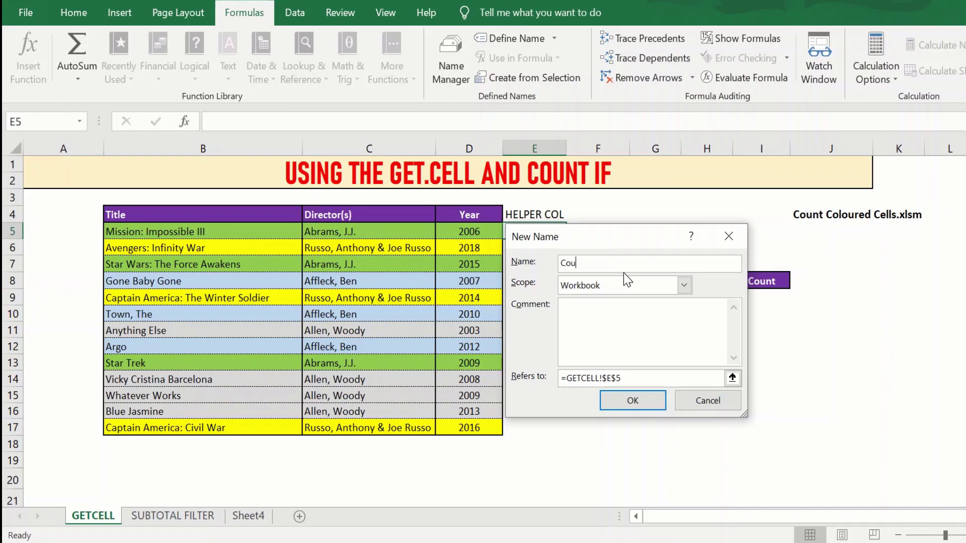
pyautogui.write('ntCell')
pyautogui.moveTo(630, 378); pyautogui.dragTo(561, 379)
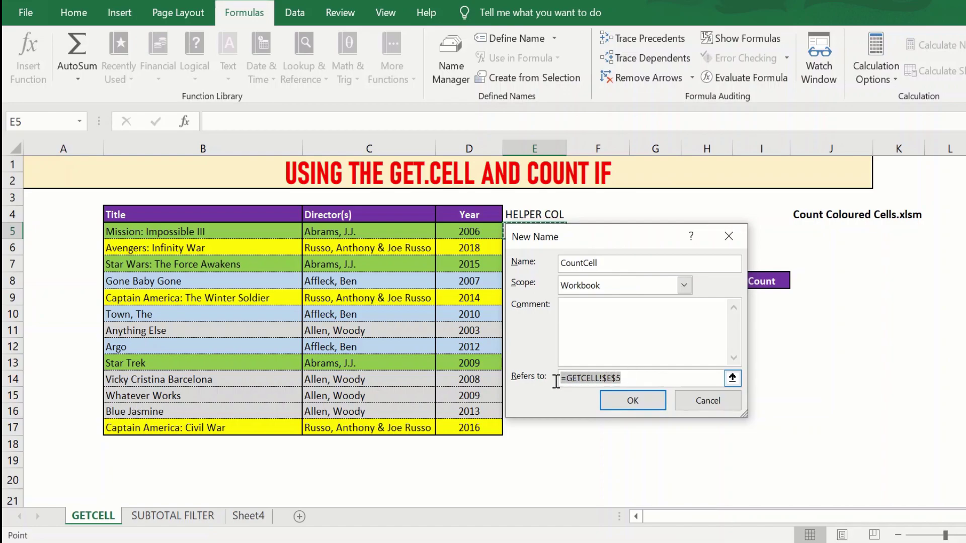
pyautogui.press('BackSpace')
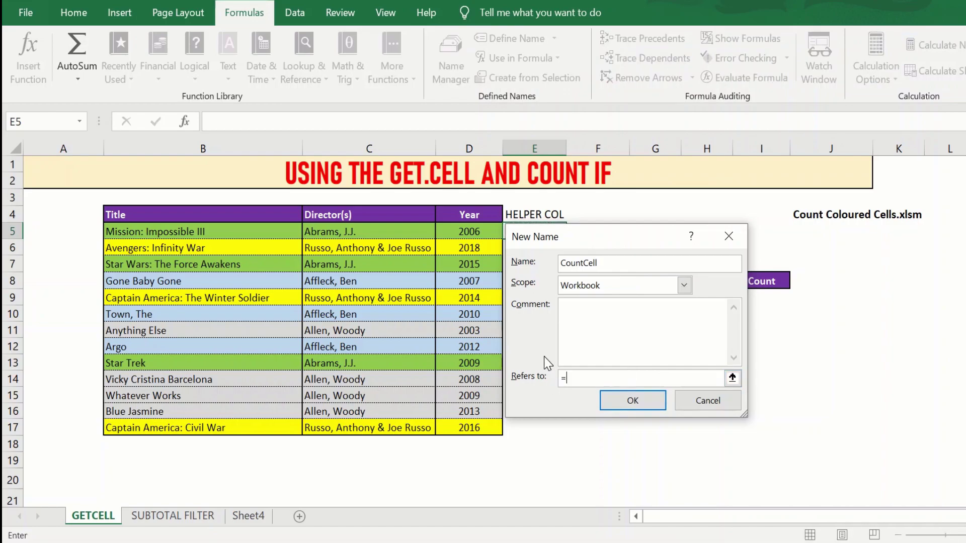
# Make CountCell refer to =GET.CELL(38,GETCELL!D5) with a relative column, and save it
pyautogui.write('GET.CELL(')
pyautogui.write('38')
pyautogui.write(',')
pyautogui.click(474, 232)
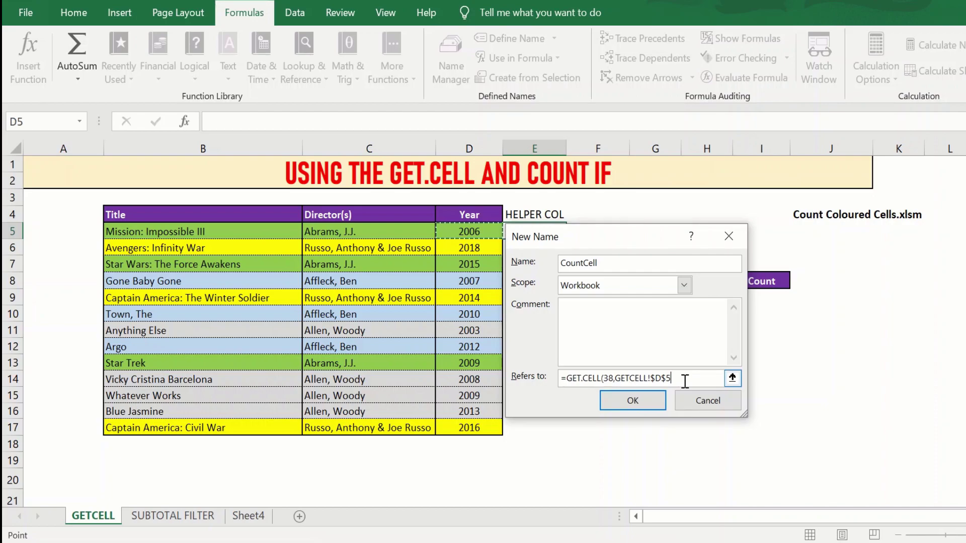
pyautogui.press('F4')
pyautogui.press('F4')
pyautogui.press('F4')
pyautogui.write(')')
pyautogui.press('Return')
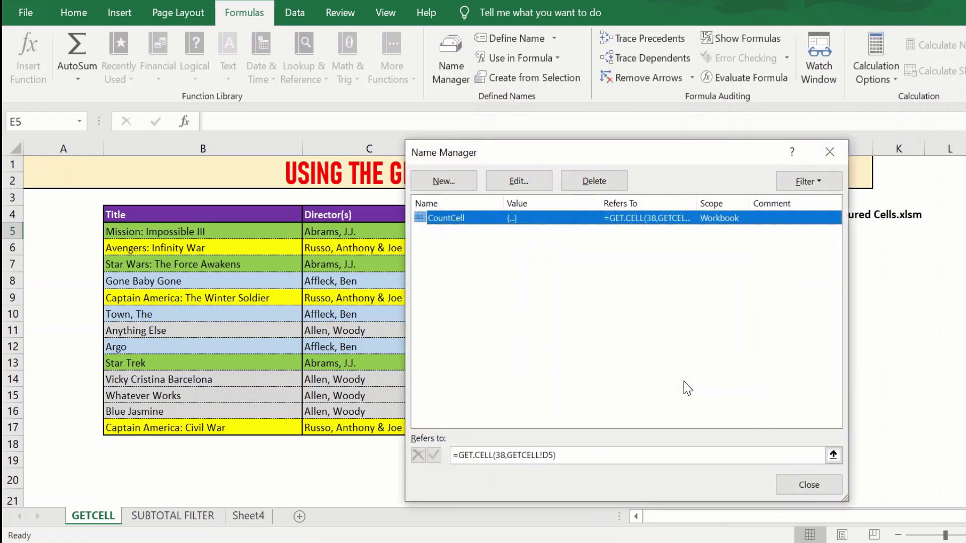
# Enter =CountCell in E5, which returns 43 for green D5's fill
pyautogui.click(802, 487)
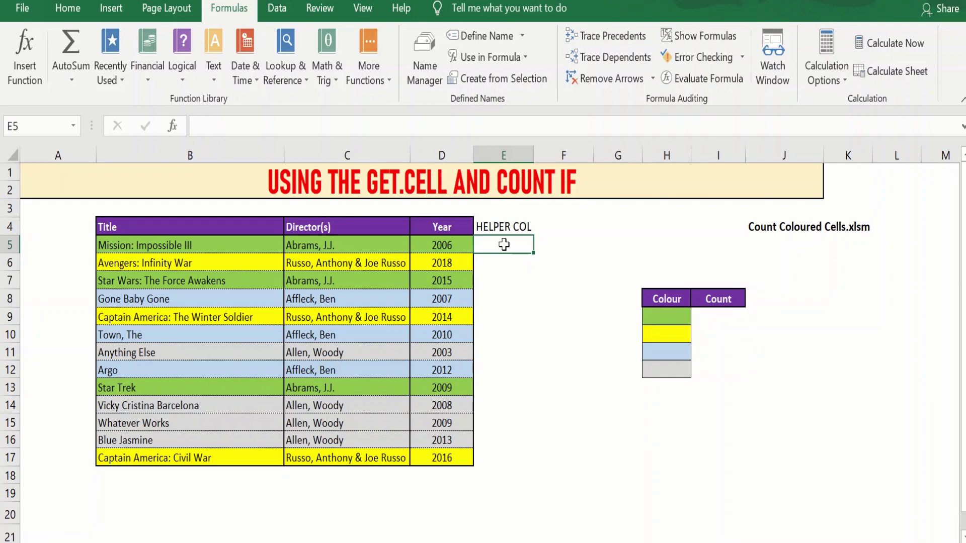
pyautogui.write('=')
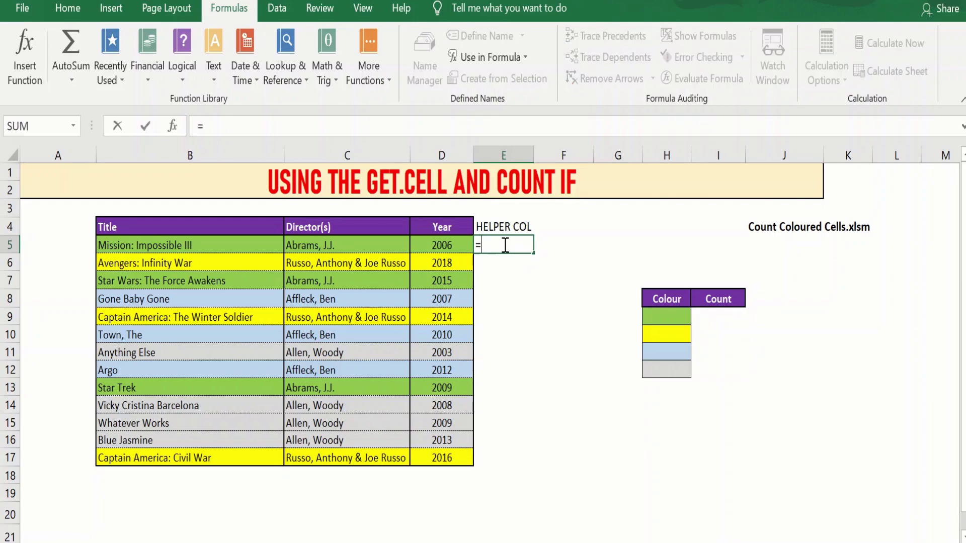
pyautogui.write('C')
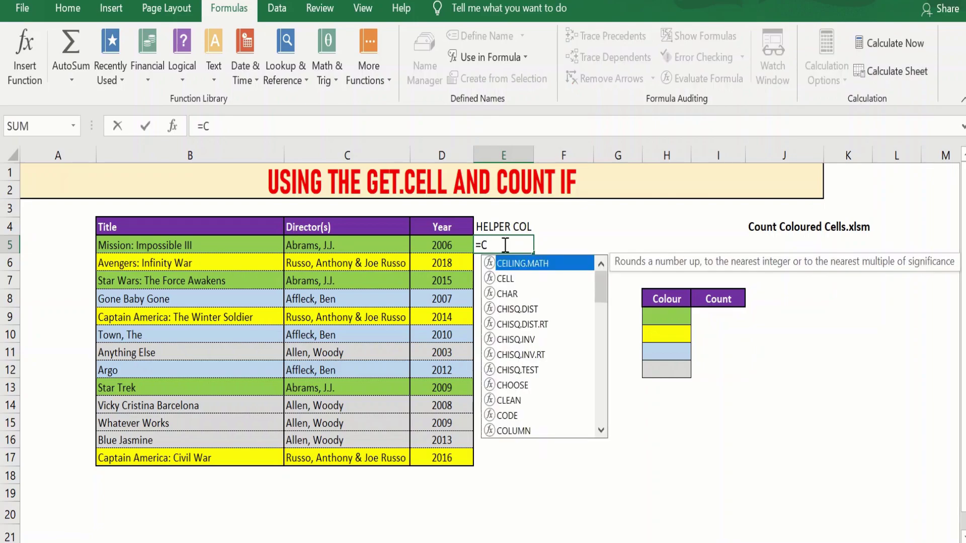
pyautogui.write('OU')
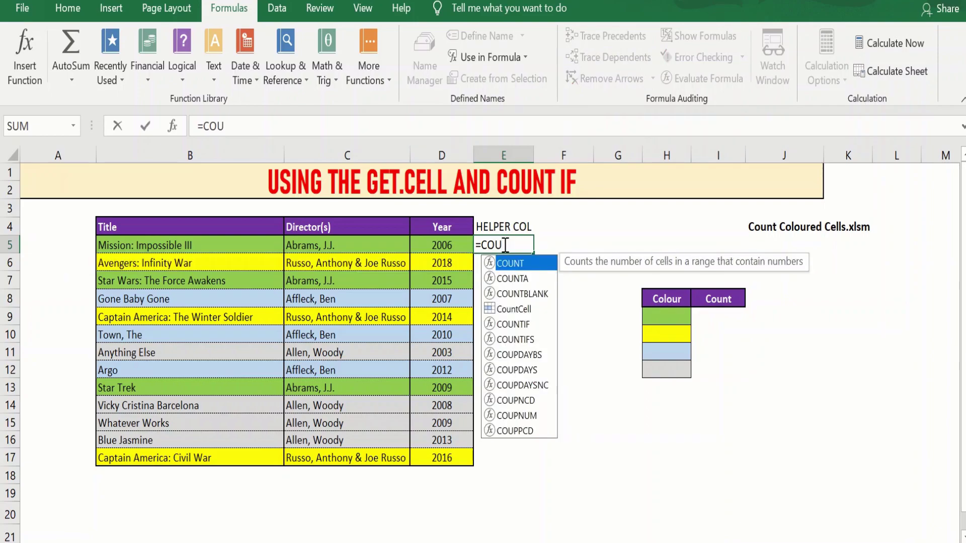
pyautogui.write('N')
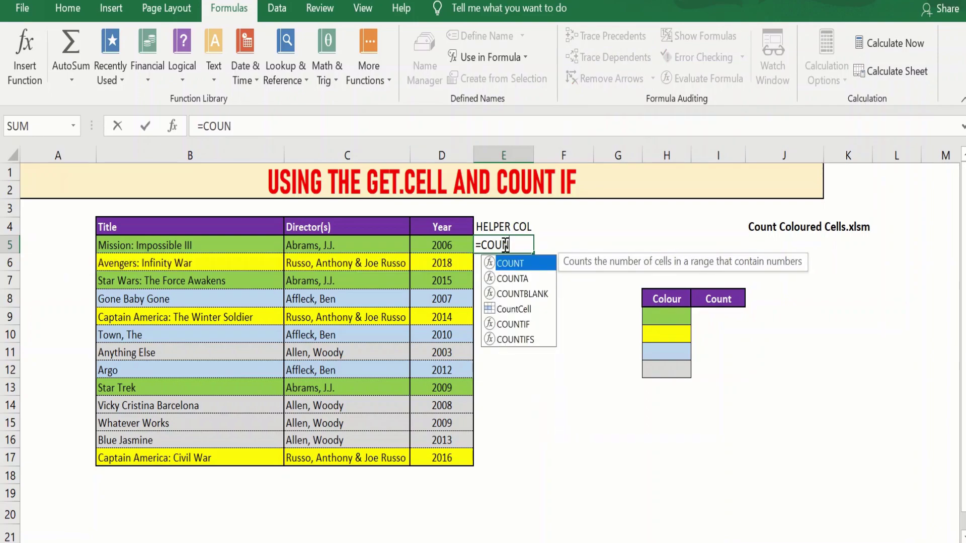
pyautogui.doubleClick(514, 309)
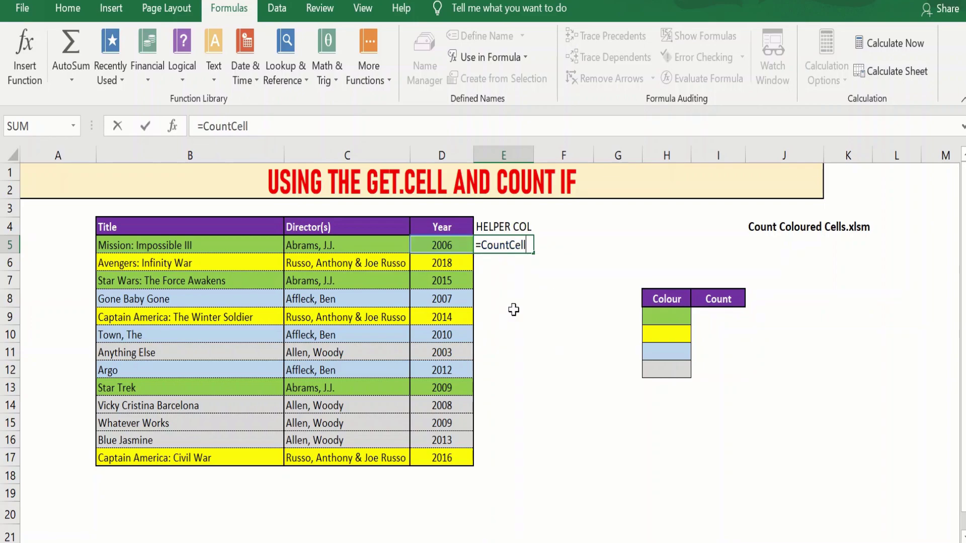
pyautogui.press('Return')
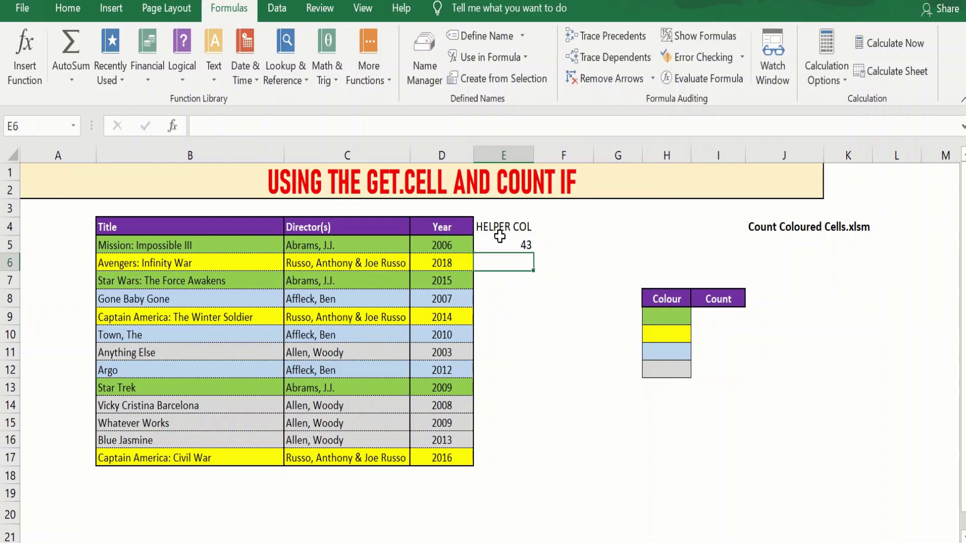
pyautogui.click(454, 248)
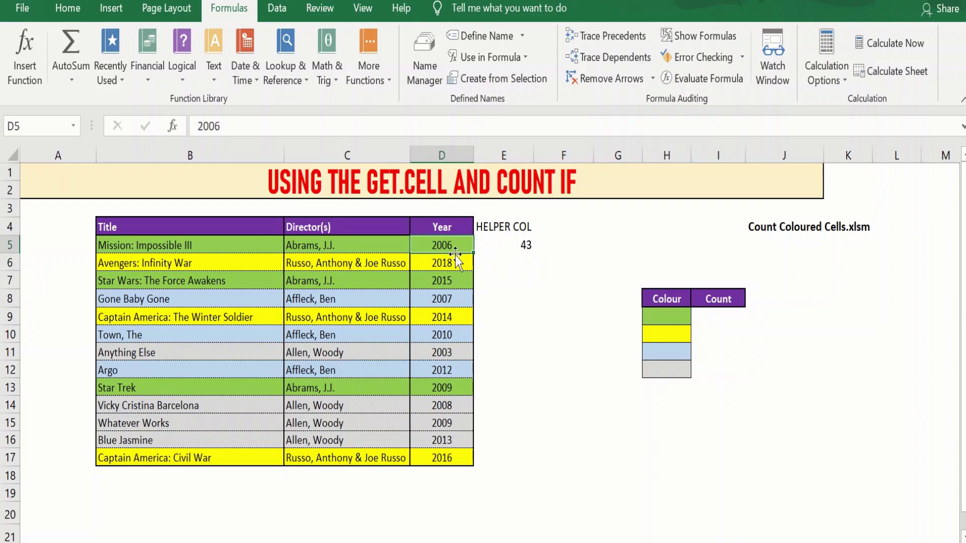
pyautogui.click(516, 246)
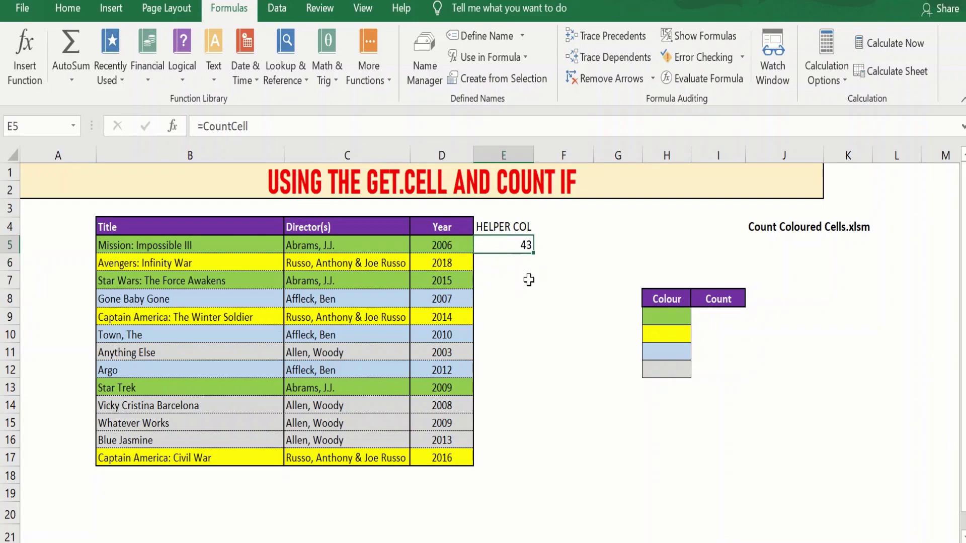
# Fill =CountCell down to E17 and check the codes: 43 green, 6 yellow, 37 blue, 15 grey
pyautogui.moveTo(532, 253); pyautogui.dragTo(545, 464)
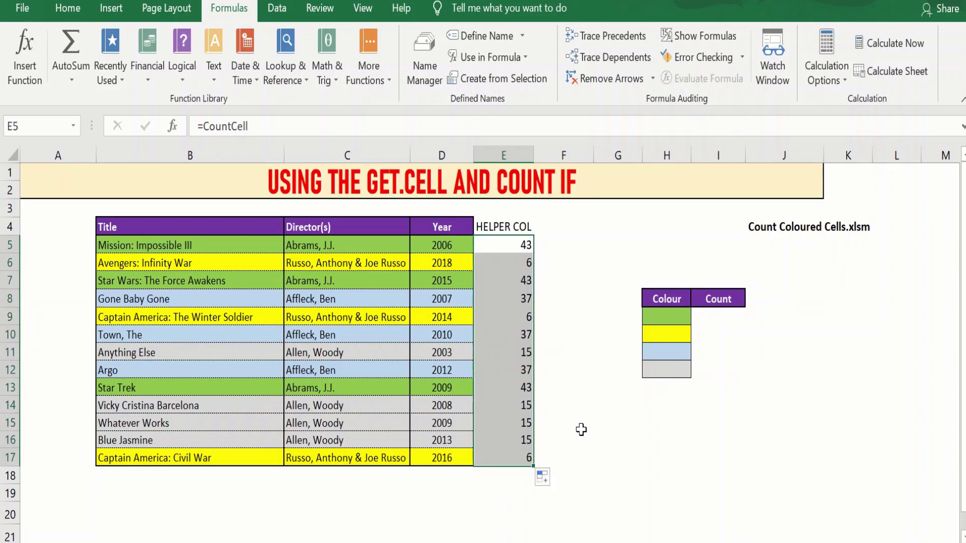
pyautogui.click(582, 429)
pyautogui.click(446, 261)
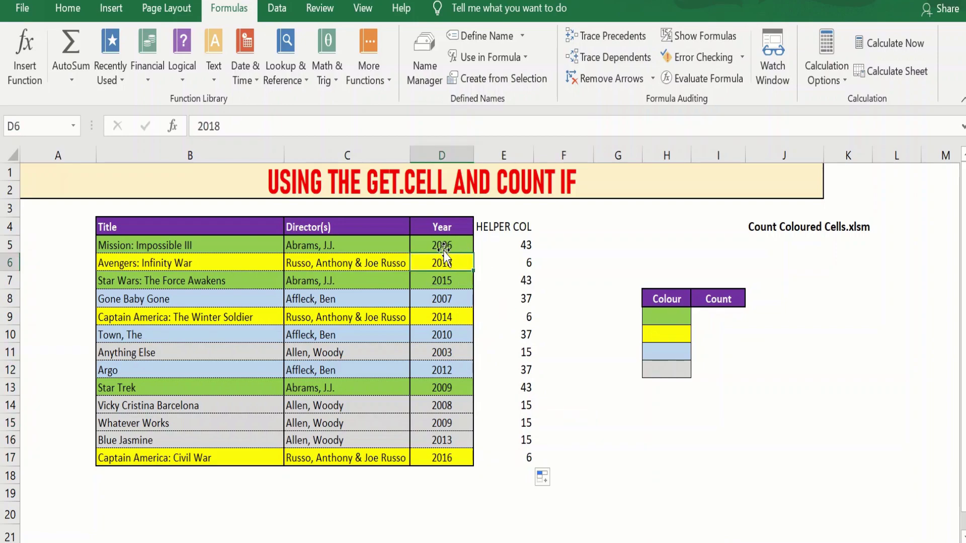
pyautogui.click(444, 248)
pyautogui.click(511, 248)
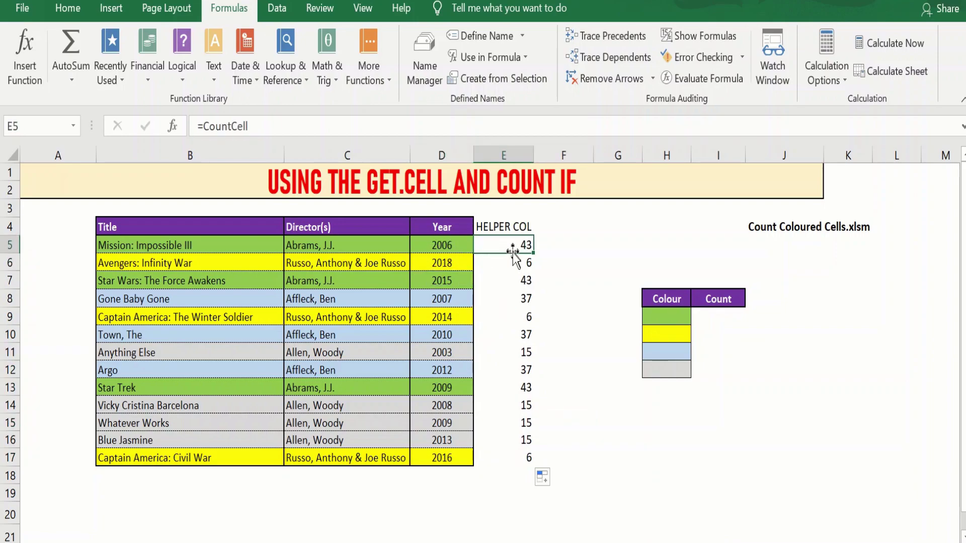
pyautogui.click(440, 262)
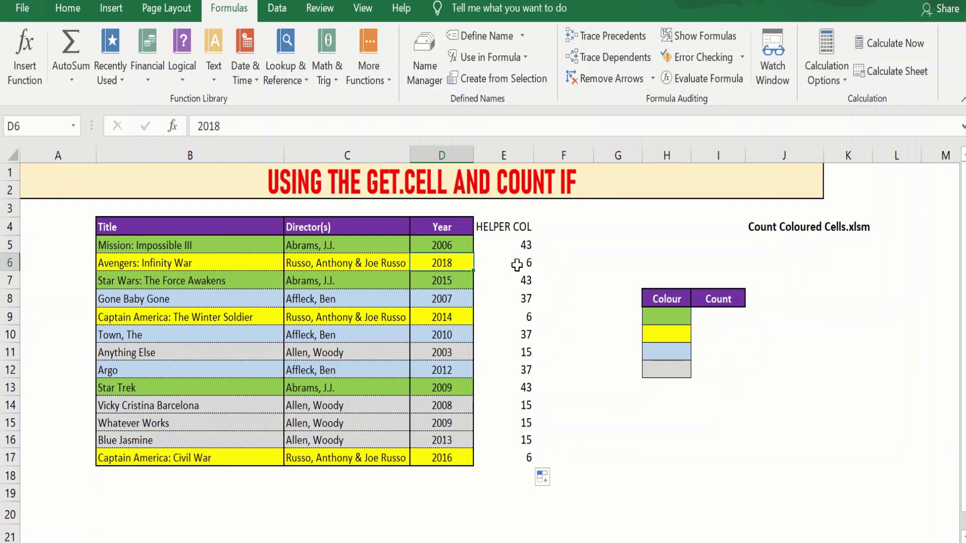
pyautogui.click(457, 304)
pyautogui.click(526, 301)
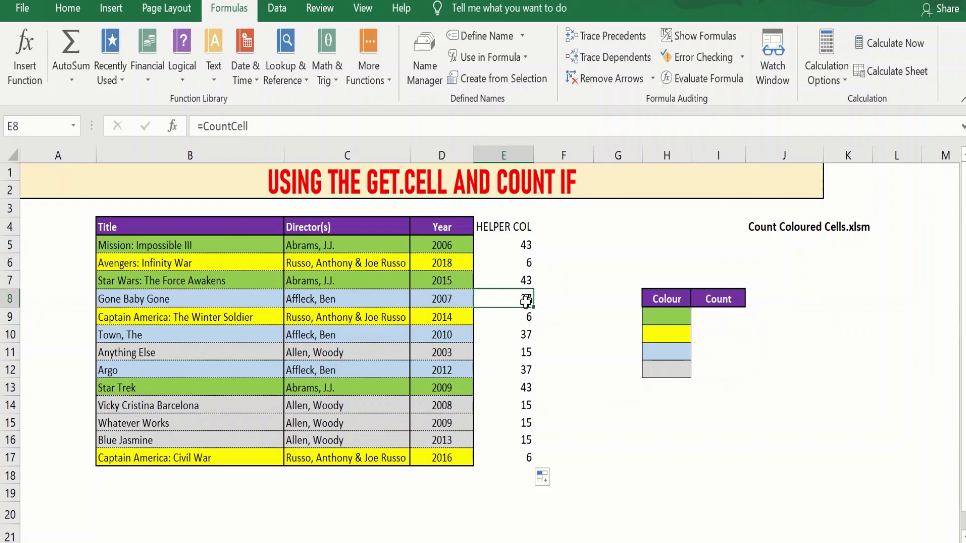
pyautogui.click(455, 317)
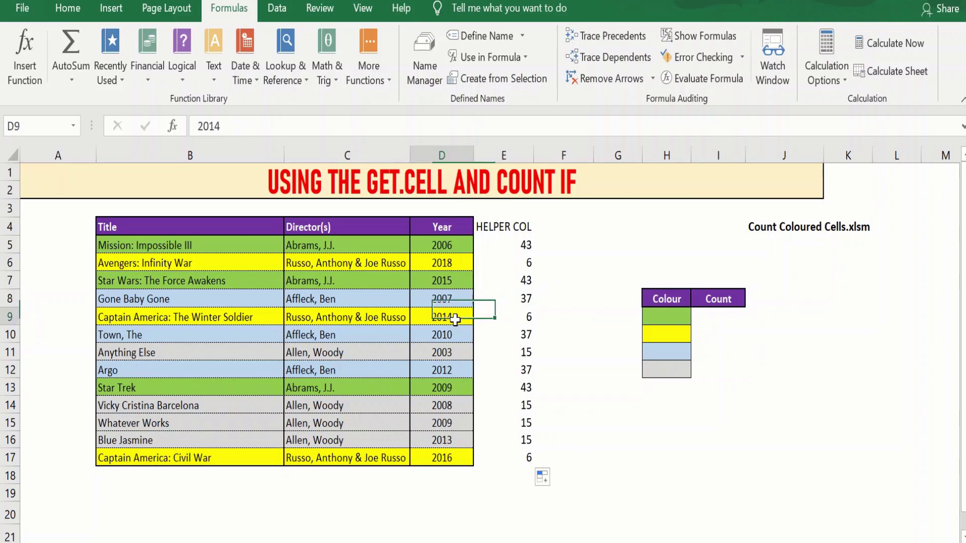
pyautogui.click(455, 352)
pyautogui.click(527, 354)
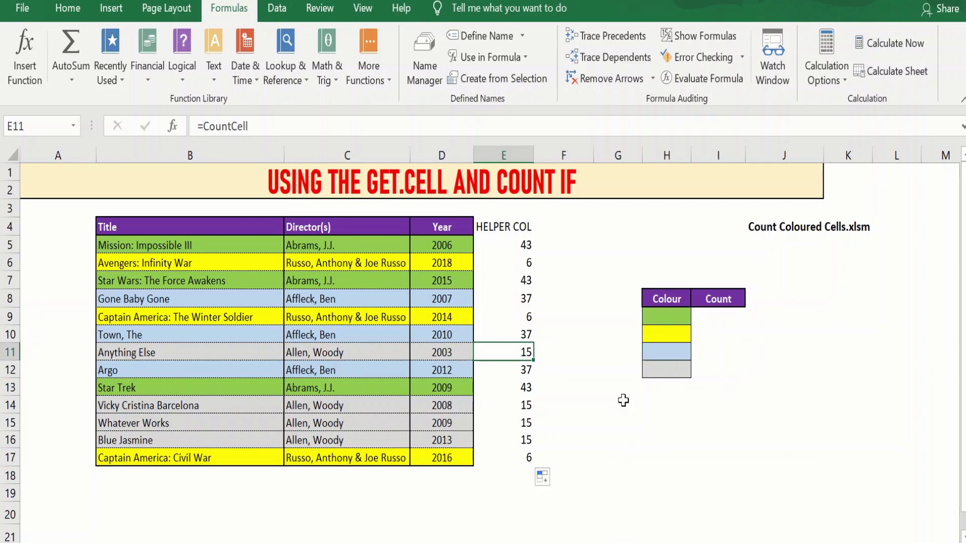
# Enter =COUNTIF(E5:E17,43) in I9 to count the 3 green rows
pyautogui.click(721, 316)
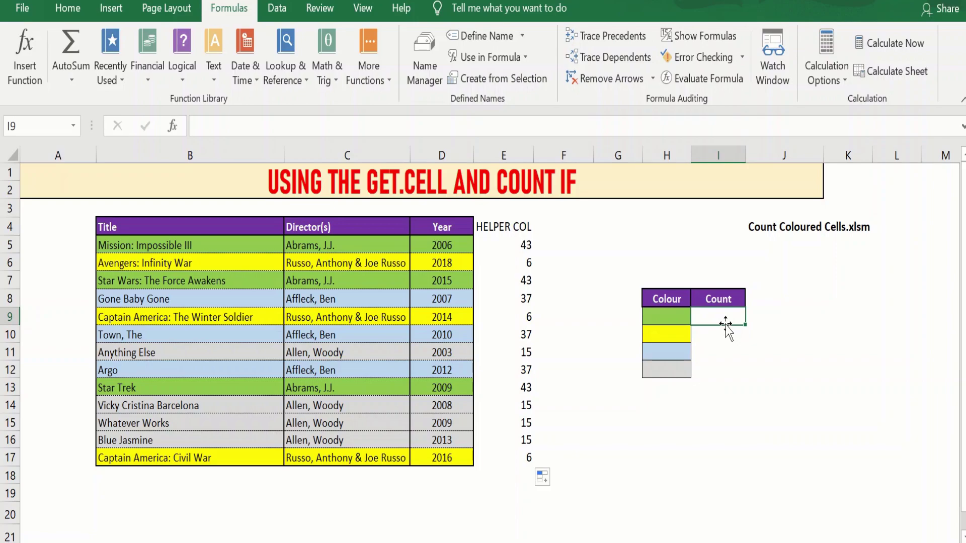
pyautogui.write('=CO')
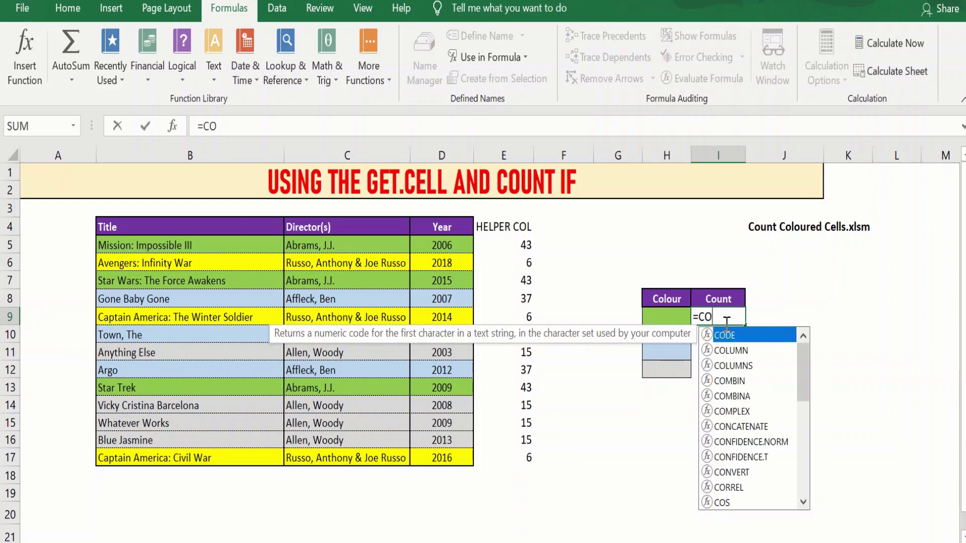
pyautogui.write('UNT')
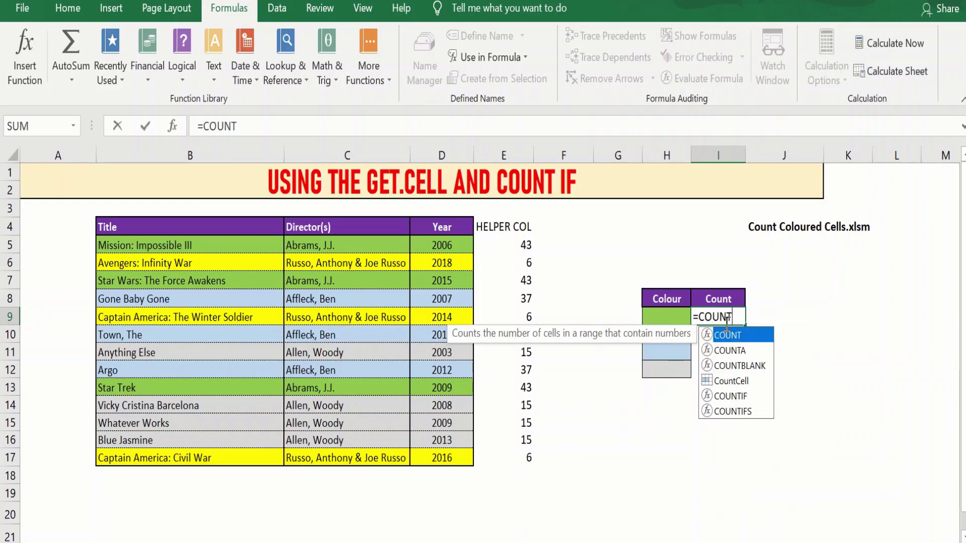
pyautogui.doubleClick(739, 397)
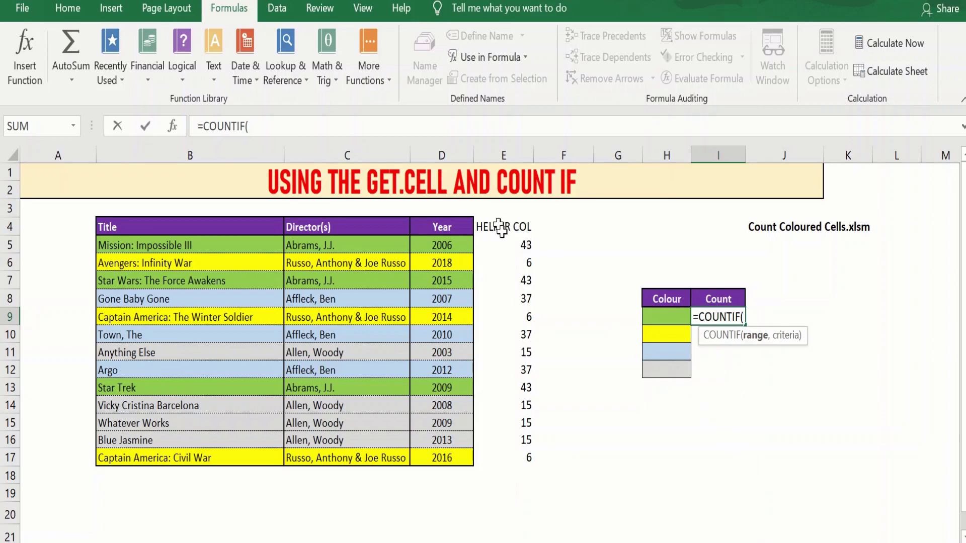
pyautogui.moveTo(511, 247); pyautogui.dragTo(527, 459)
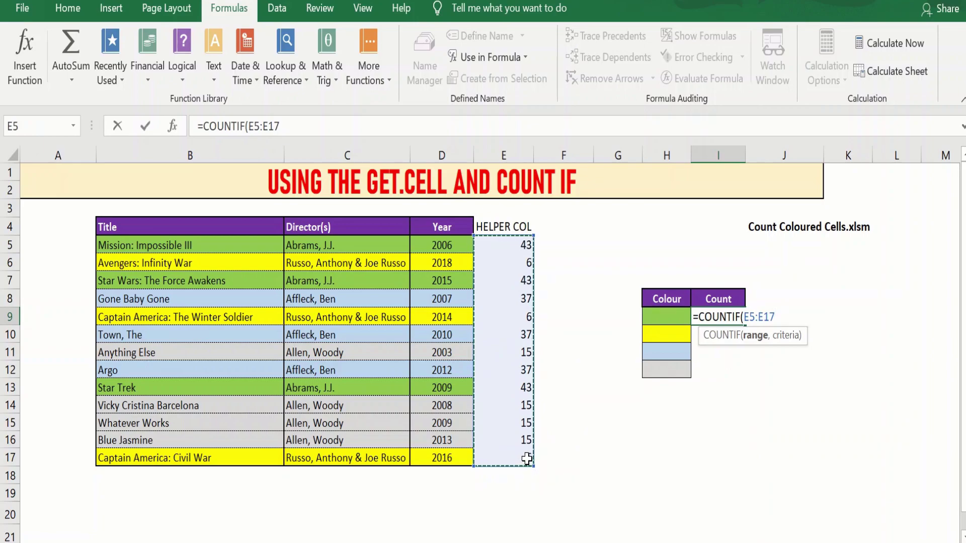
pyautogui.write(',')
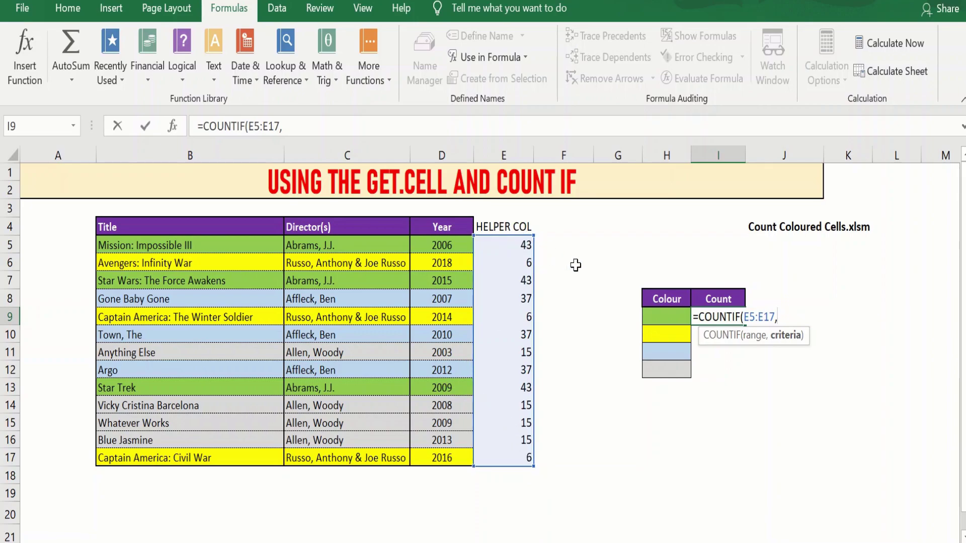
pyautogui.write('43)')
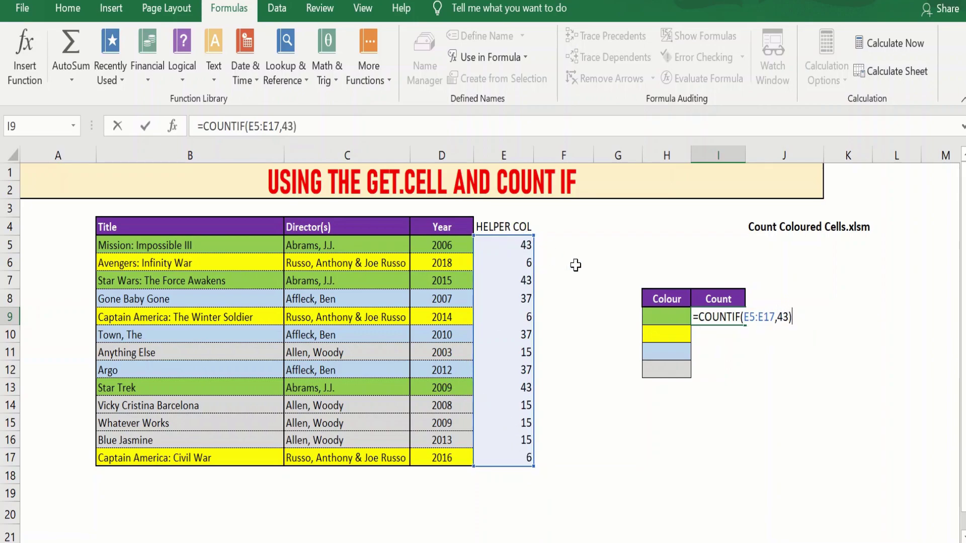
pyautogui.press('Return')
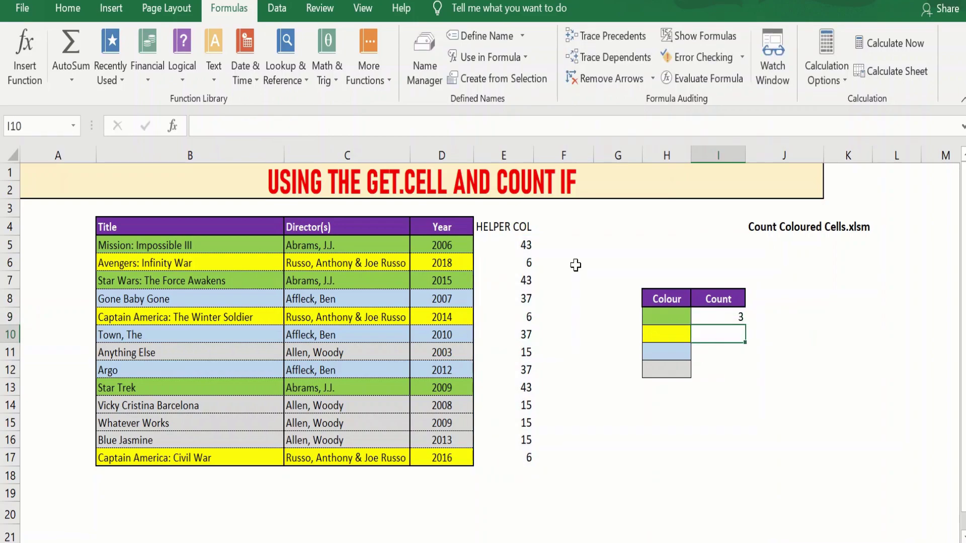
# Enter =COUNTIF(E5:E17,6) in I10 to count the 3 yellow rows
pyautogui.write('=COUNT')
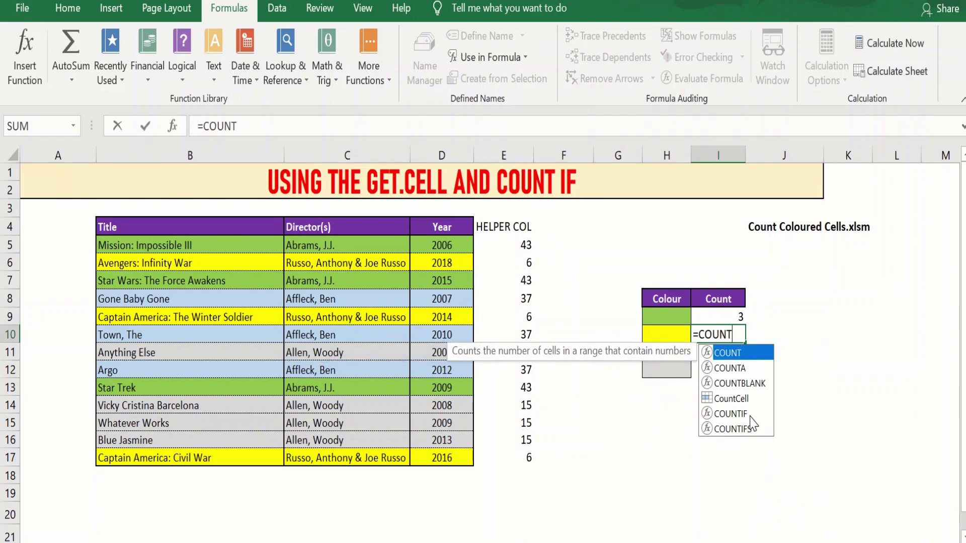
pyautogui.doubleClick(730, 414)
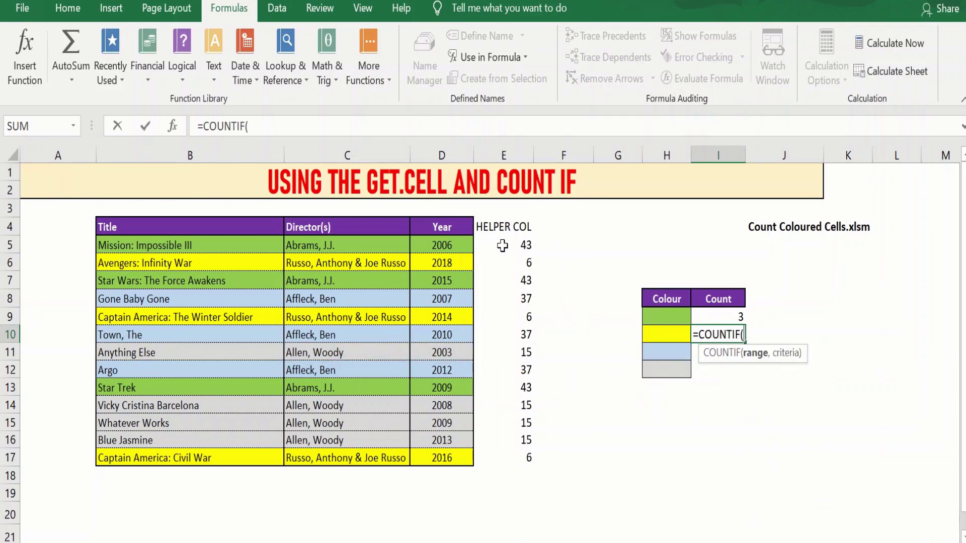
pyautogui.moveTo(503, 244); pyautogui.dragTo(521, 457)
pyautogui.write(',')
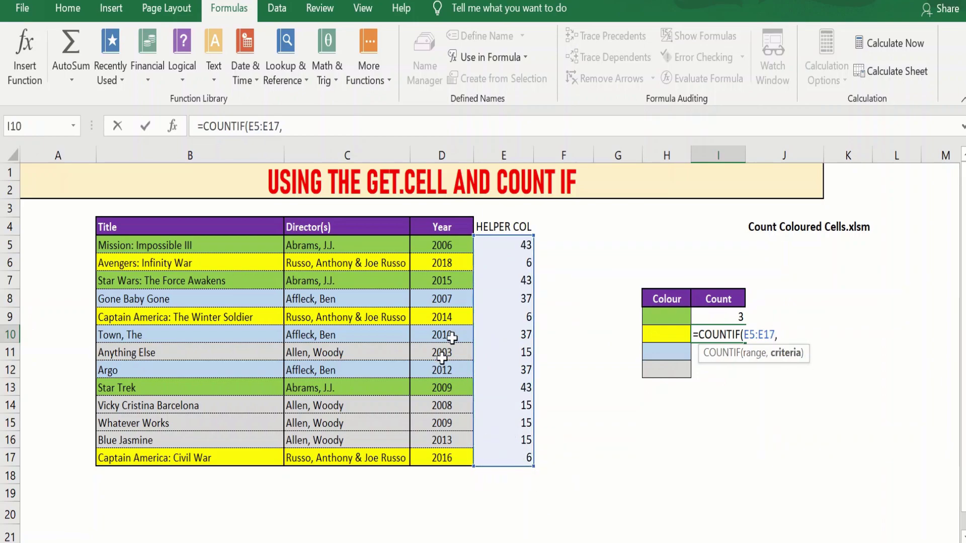
pyautogui.write('6)')
pyautogui.press('Return')
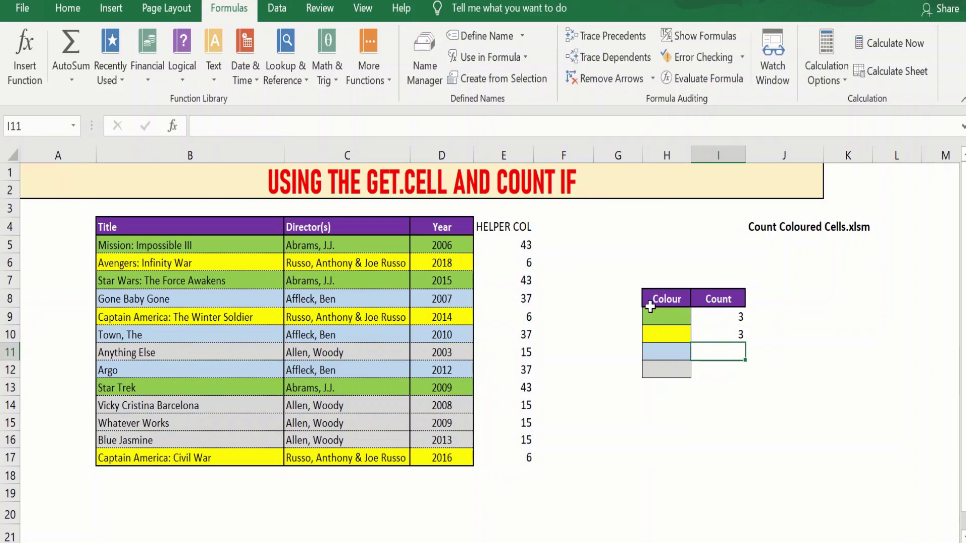
# Enter =COUNTIF(E5:E17,37) in I11 to count the 3 blue rows
pyautogui.write('=')
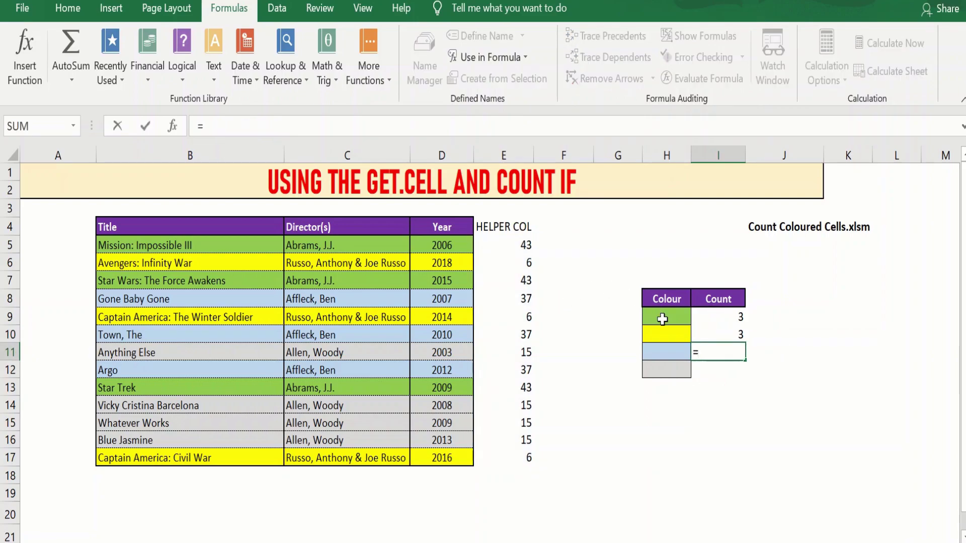
pyautogui.write('COU')
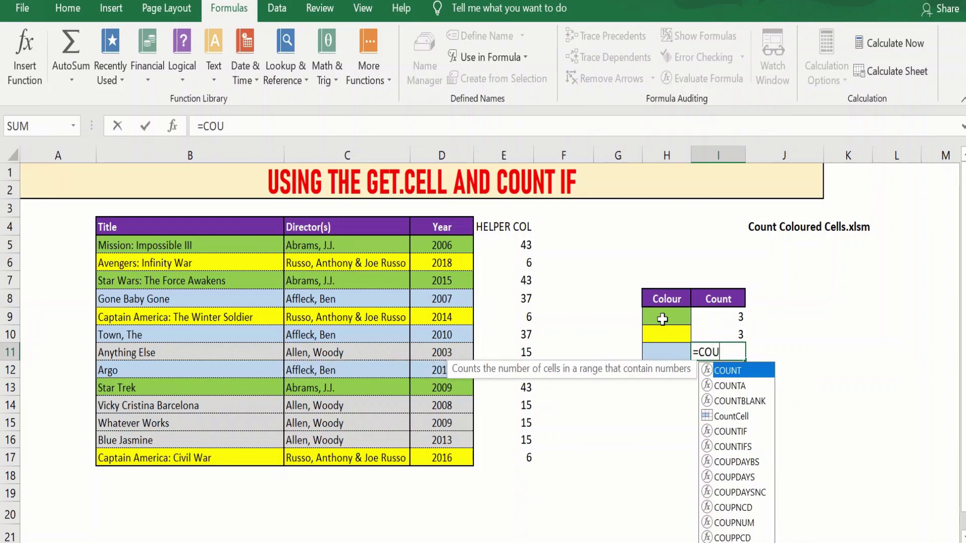
pyautogui.write('NT')
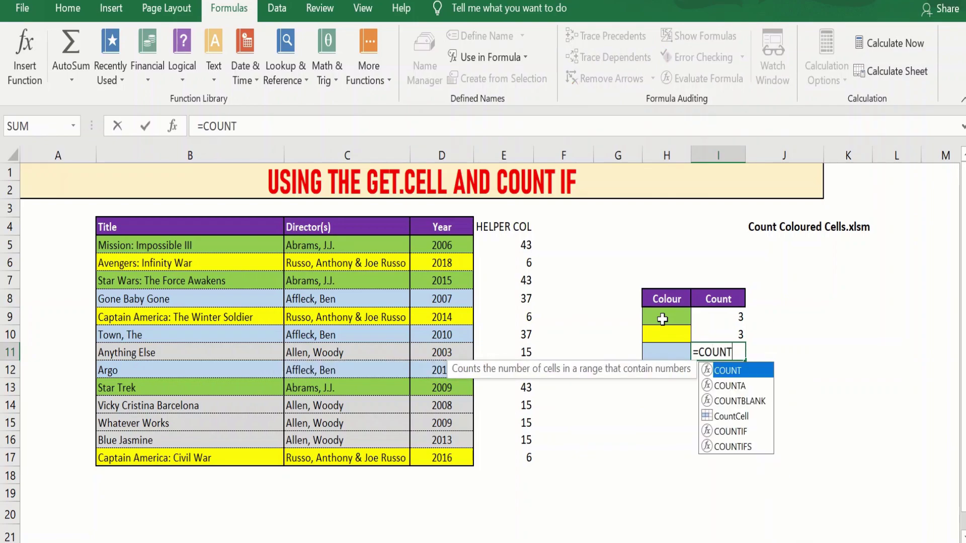
pyautogui.doubleClick(735, 432)
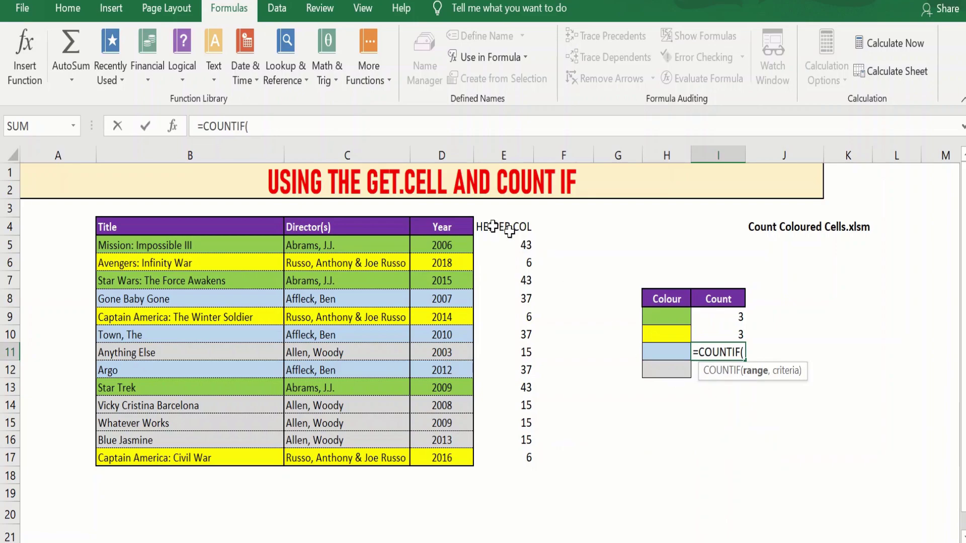
pyautogui.moveTo(509, 245); pyautogui.dragTo(522, 457)
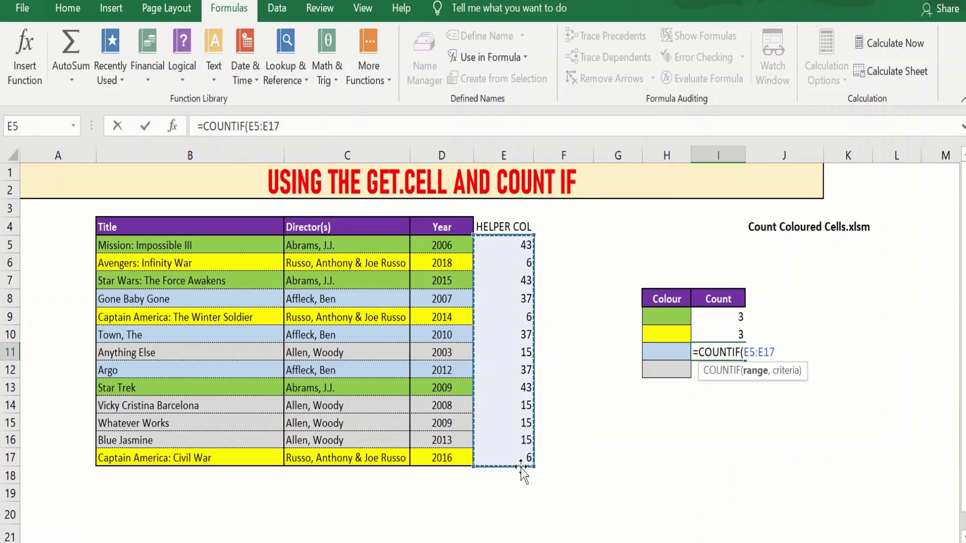
pyautogui.write(',')
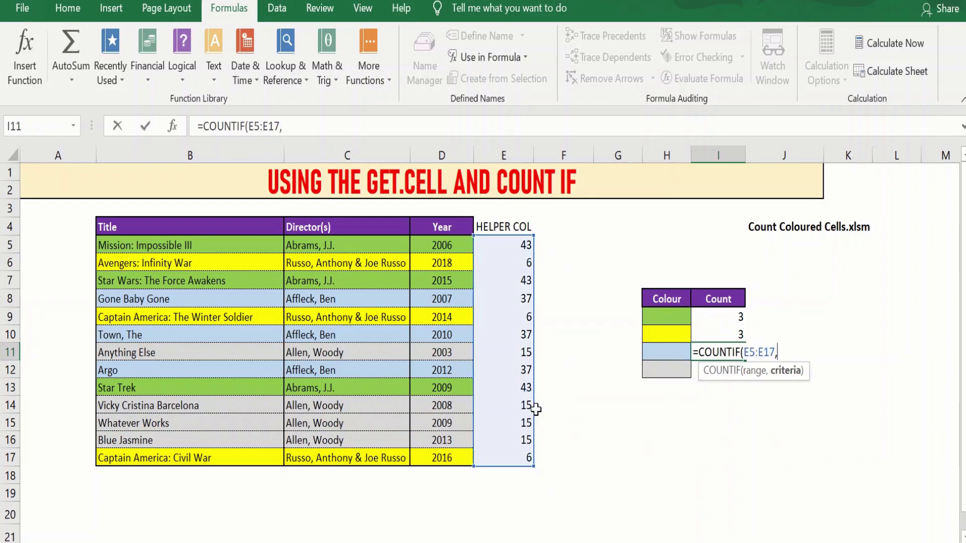
pyautogui.write('37')
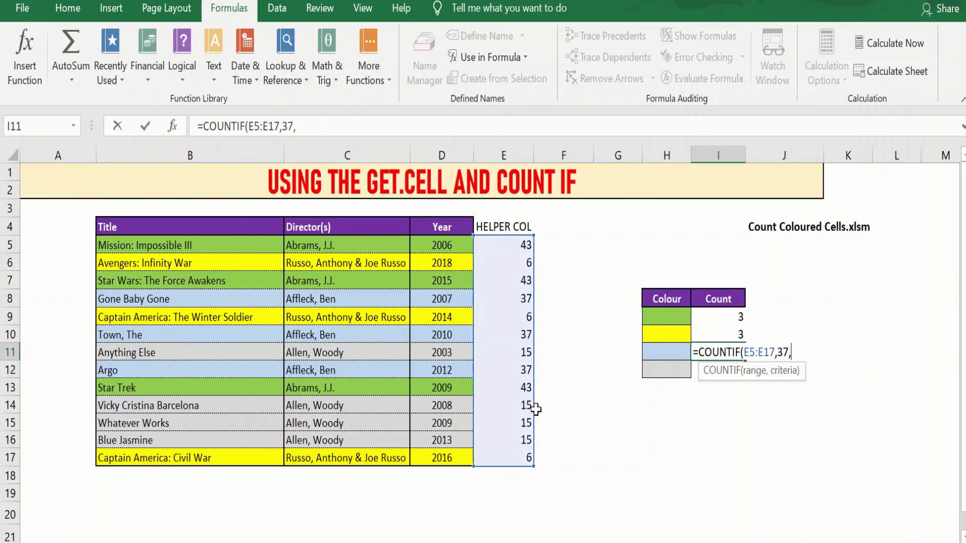
pyautogui.write(')')
pyautogui.press('Return')
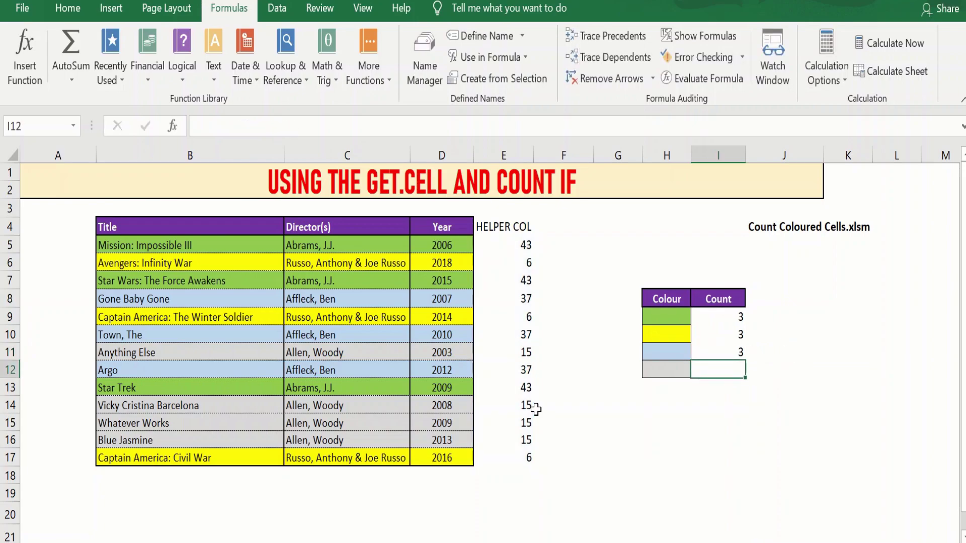
# Copy the count formula into I12 and change it to =COUNTIF(E5:E17,15), showing 4
pyautogui.hotkey('ctrl', 'd')
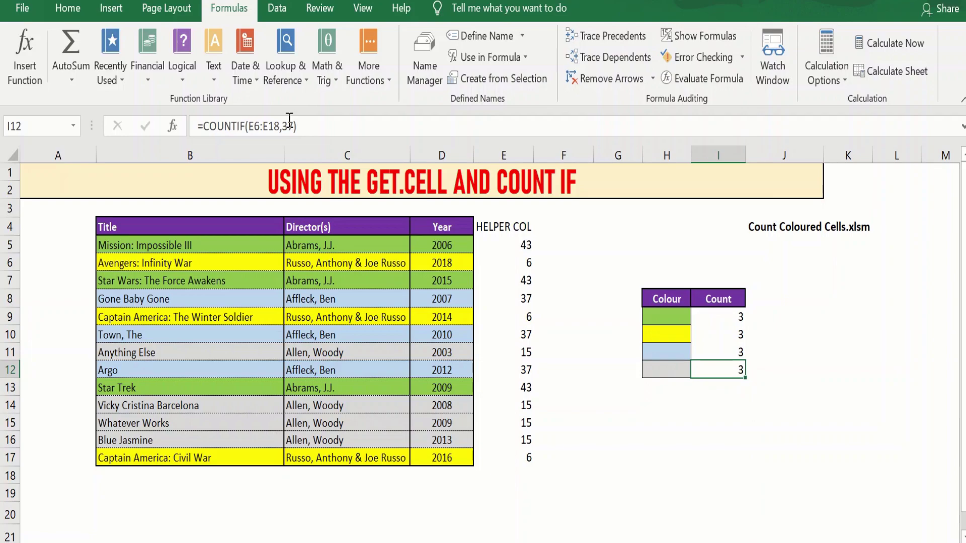
pyautogui.doubleClick(718, 370)
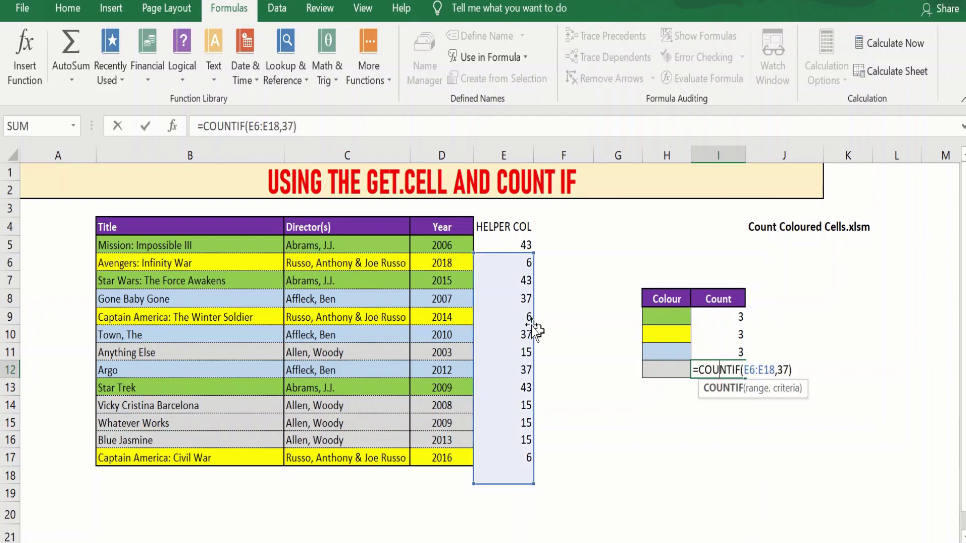
pyautogui.moveTo(486, 257); pyautogui.dragTo(485, 239)
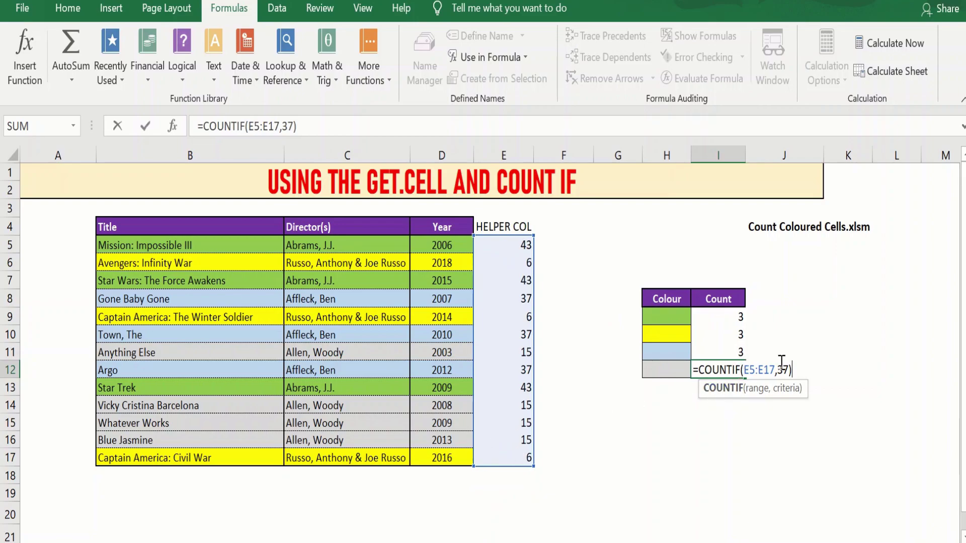
pyautogui.moveTo(777, 370); pyautogui.dragTo(789, 370)
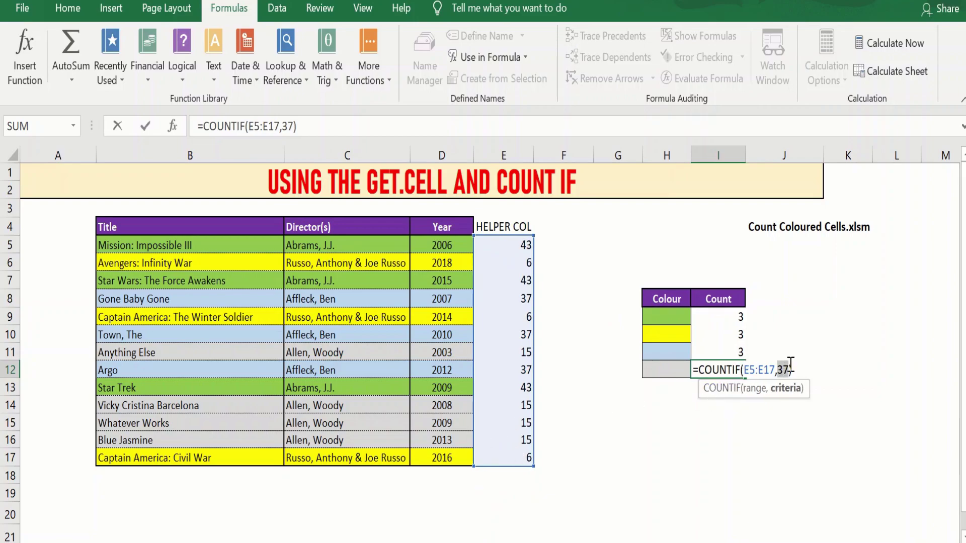
pyautogui.write('15')
pyautogui.press('Return')
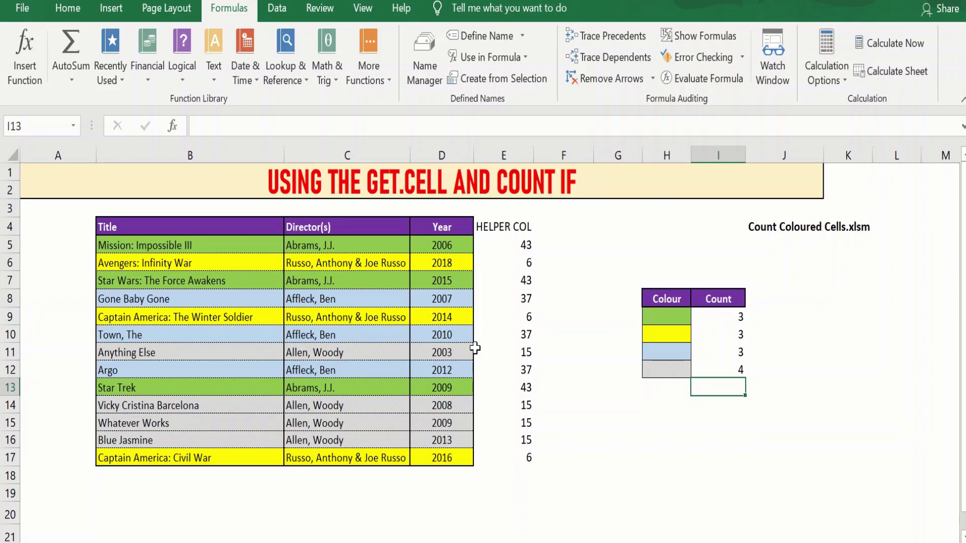
pyautogui.click(805, 229)
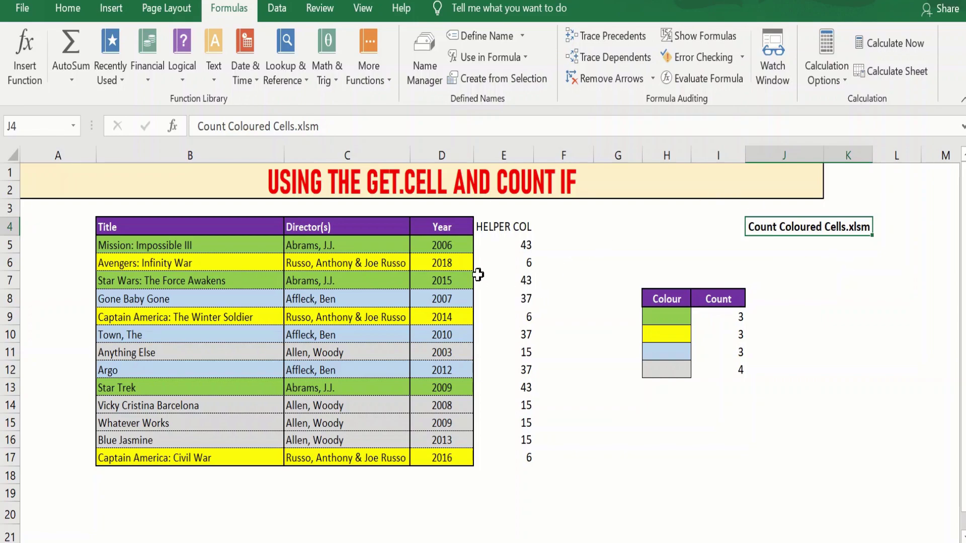
pyautogui.moveTo(454, 245); pyautogui.dragTo(454, 261)
# Review the calculation options, then copy green D5's formatting with Format Painter
pyautogui.click(456, 263)
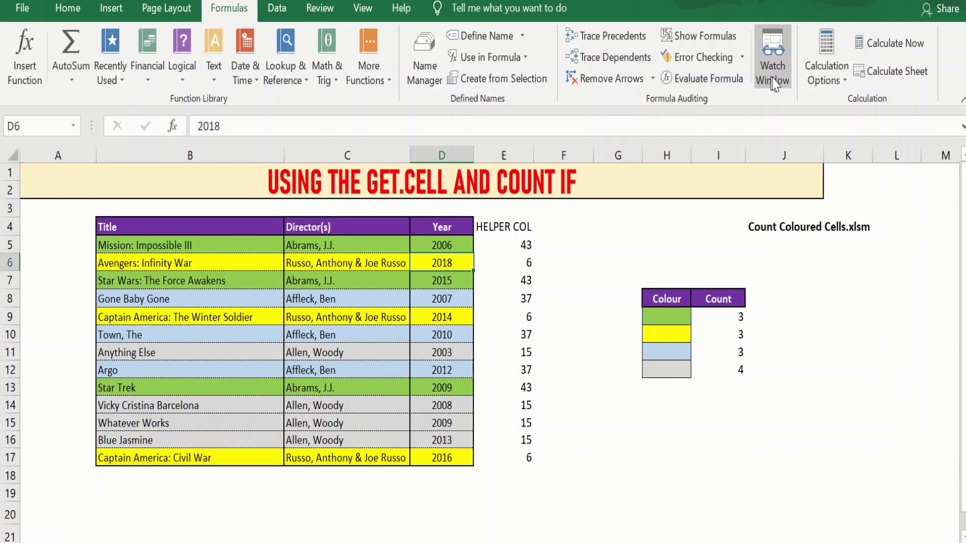
pyautogui.click(825, 83)
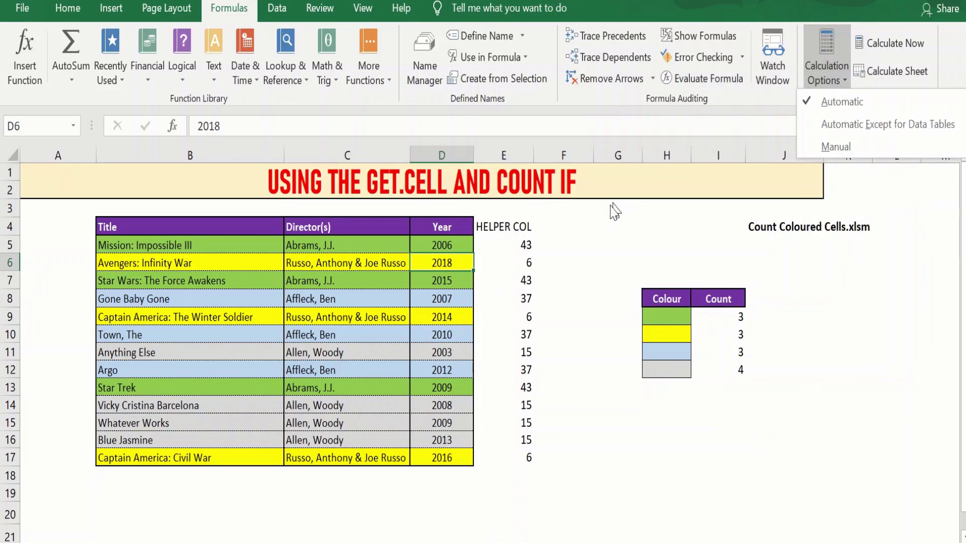
pyautogui.click(598, 262)
pyautogui.click(441, 244)
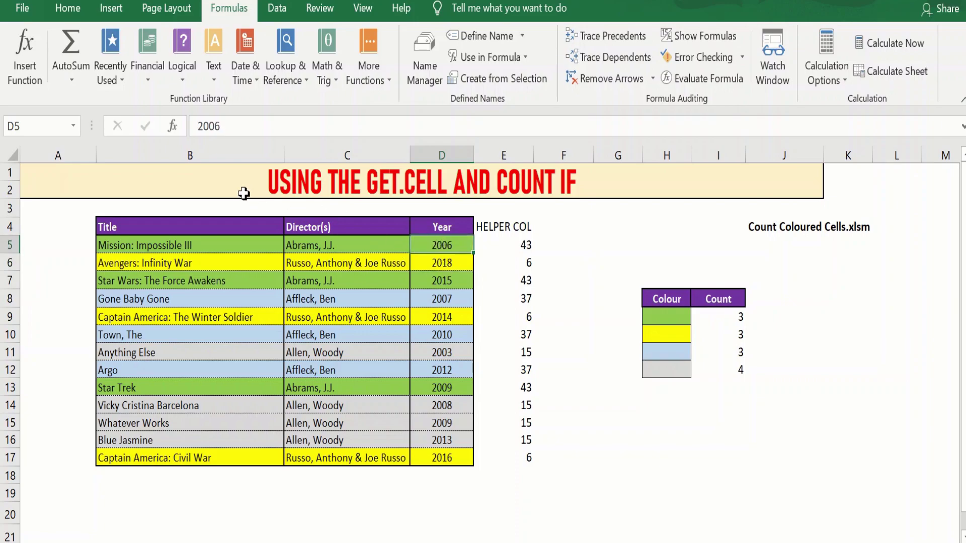
pyautogui.click(67, 8)
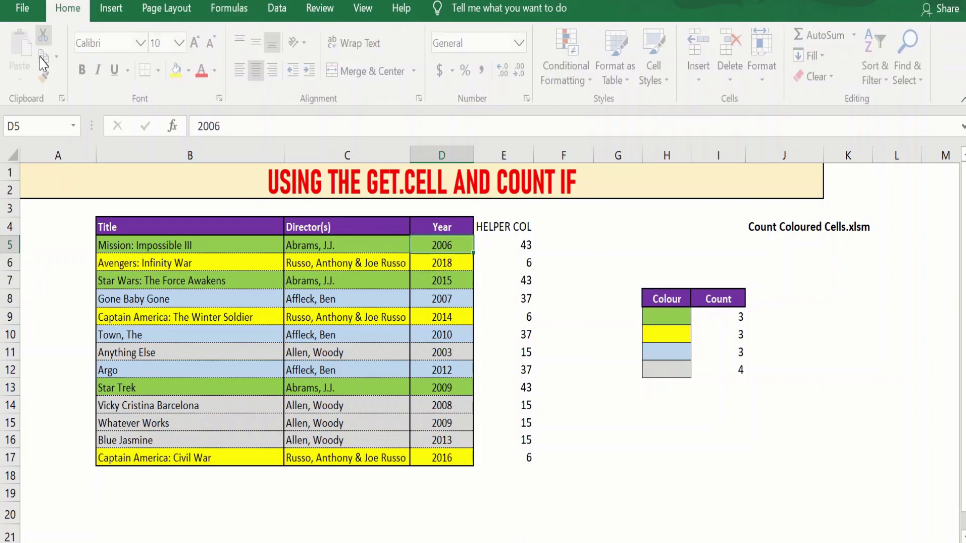
pyautogui.click(46, 76)
# Paint D6 green so E6 reads 43, then set calculation to Manual
pyautogui.click(450, 263)
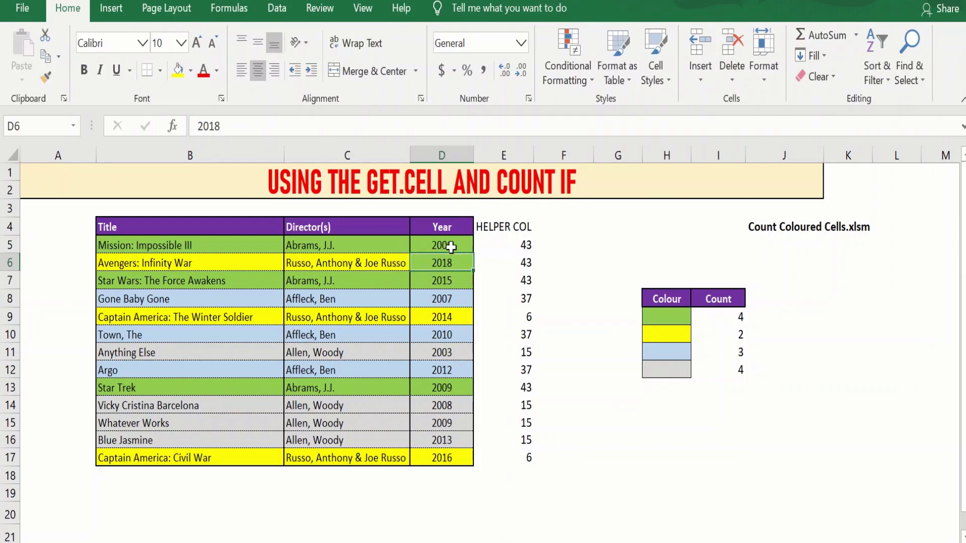
pyautogui.click(530, 266)
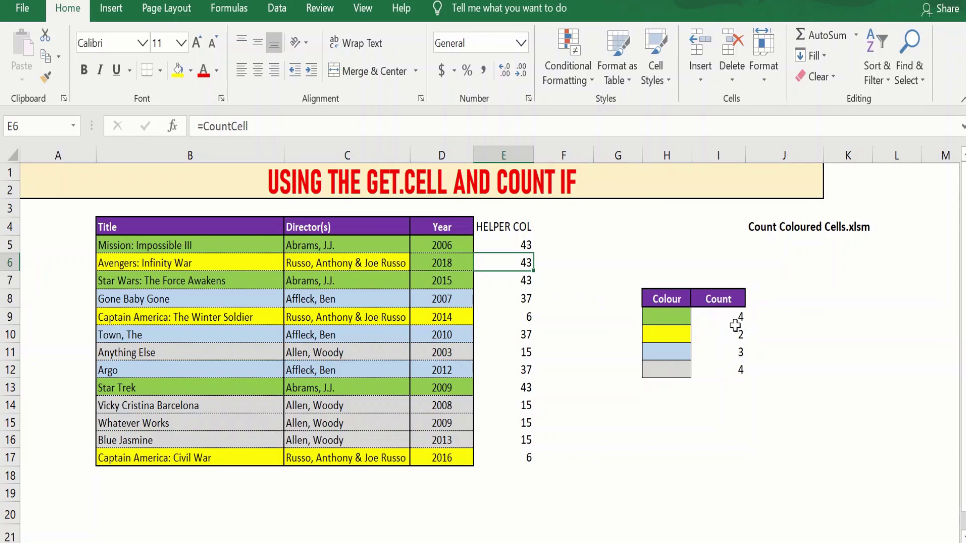
pyautogui.click(229, 8)
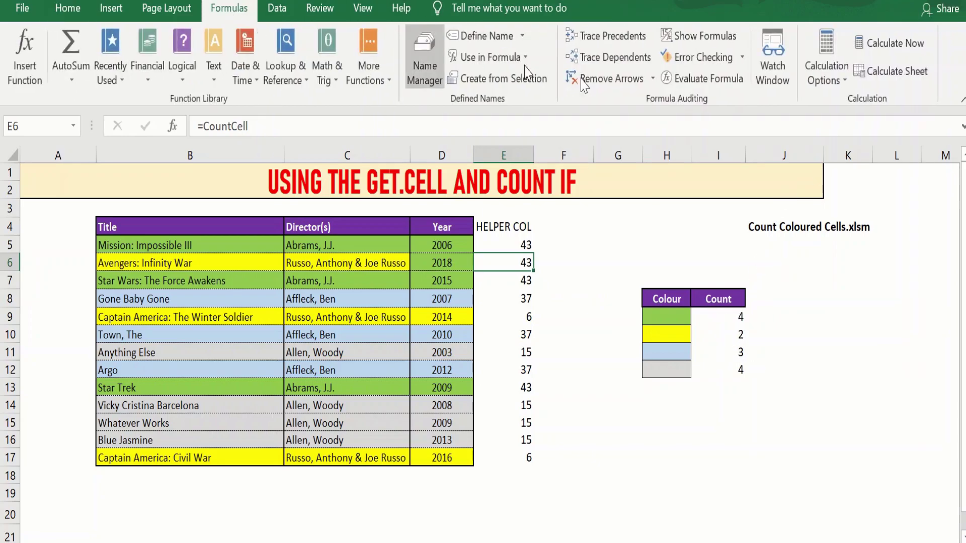
pyautogui.click(826, 71)
pyautogui.click(814, 143)
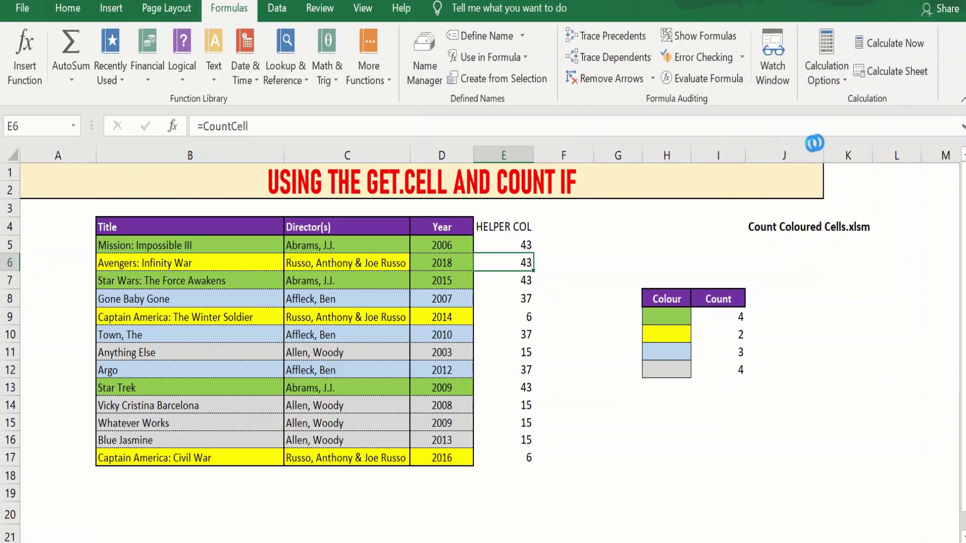
# Format-paint green D7 onto D8, leaving E8 at 37 under manual calculation
pyautogui.click(436, 282)
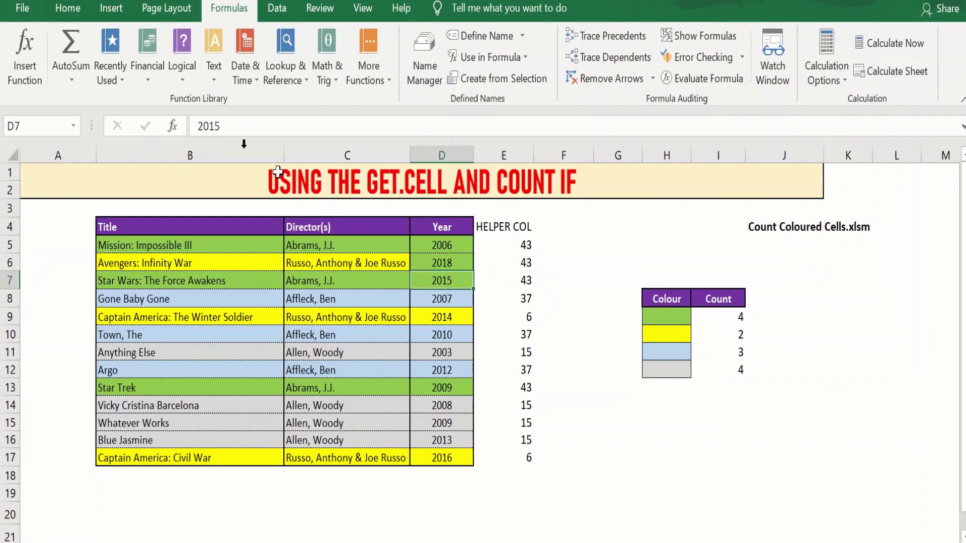
pyautogui.click(68, 8)
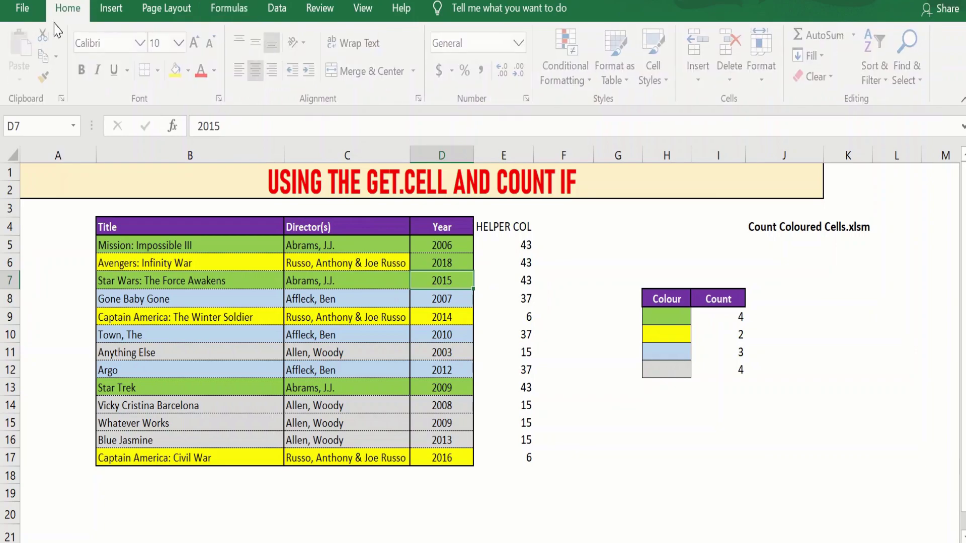
pyautogui.click(47, 78)
pyautogui.click(447, 301)
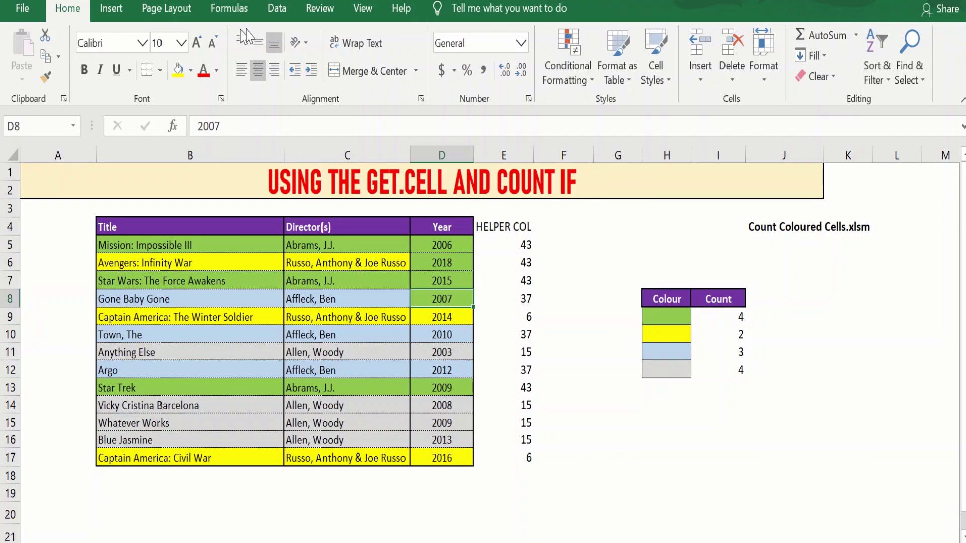
pyautogui.click(229, 9)
pyautogui.click(825, 75)
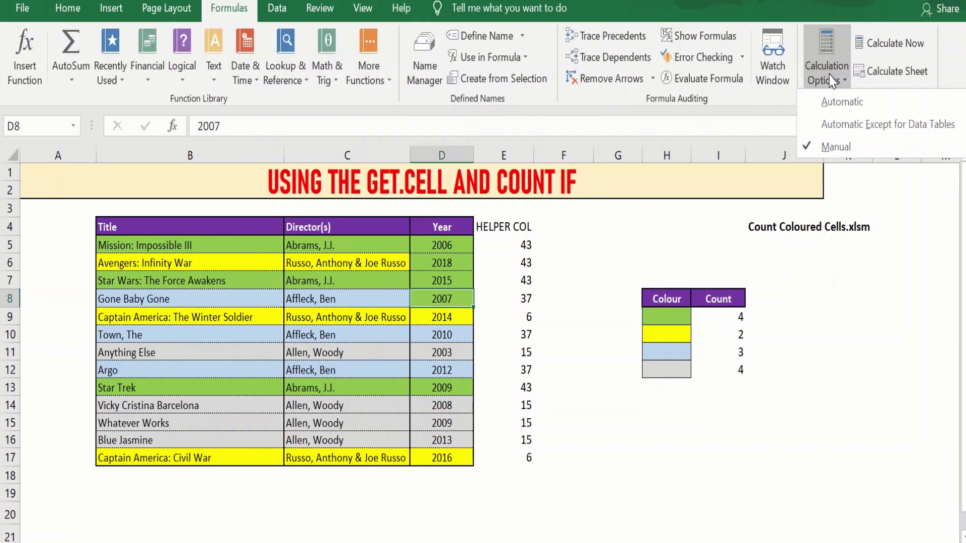
pyautogui.click(833, 103)
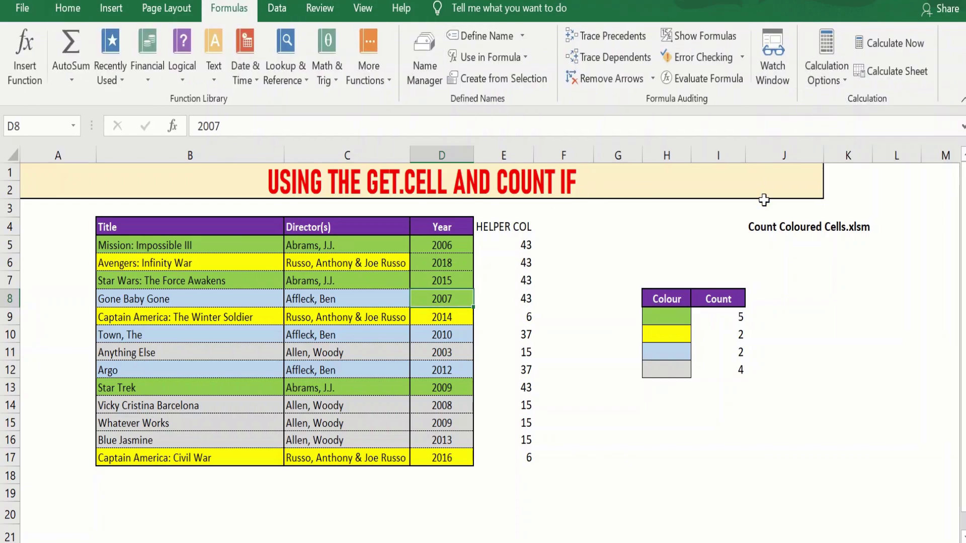
pyautogui.click(826, 73)
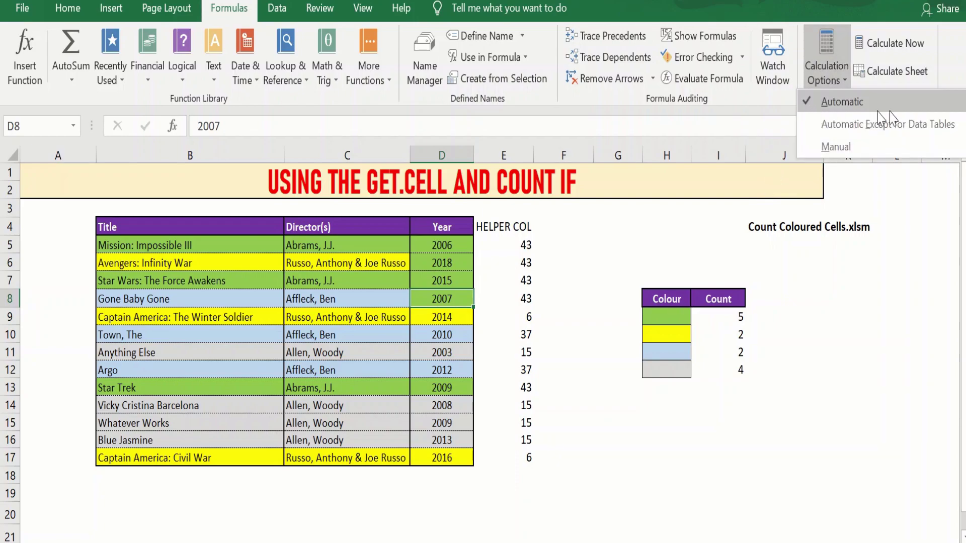
pyautogui.click(553, 294)
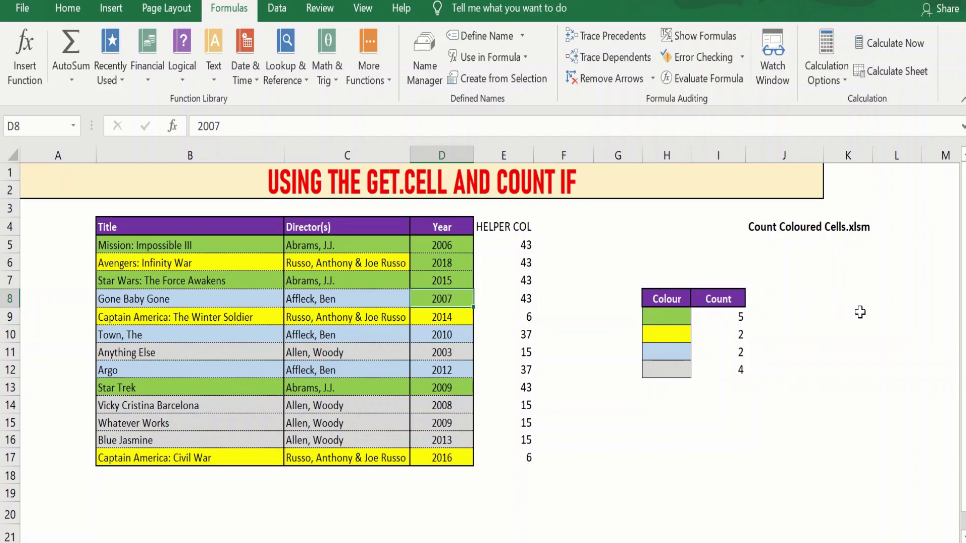
# Go to the SUBTOTAL and Filter by Colour sheet and select the Count cell D19
pyautogui.click(859, 313)
pyautogui.click(872, 278)
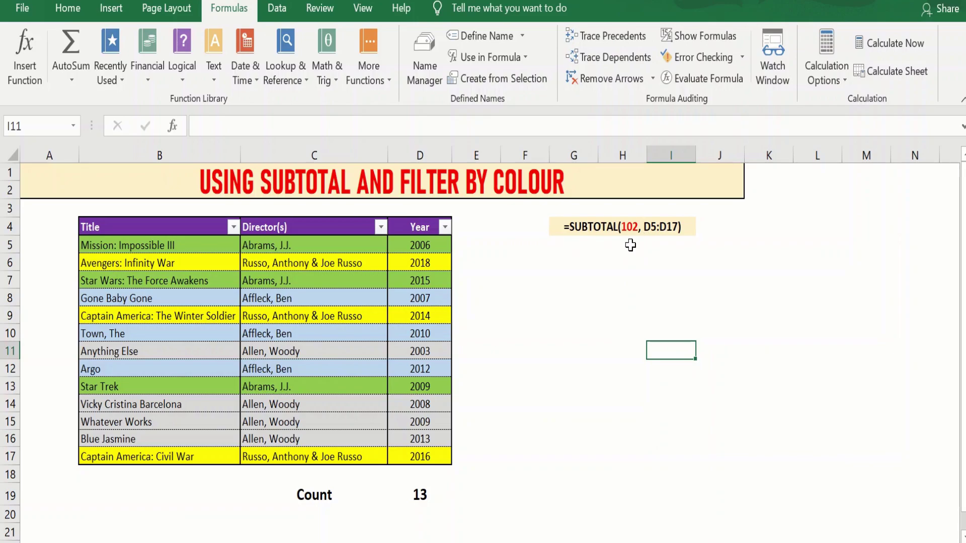
pyautogui.click(420, 493)
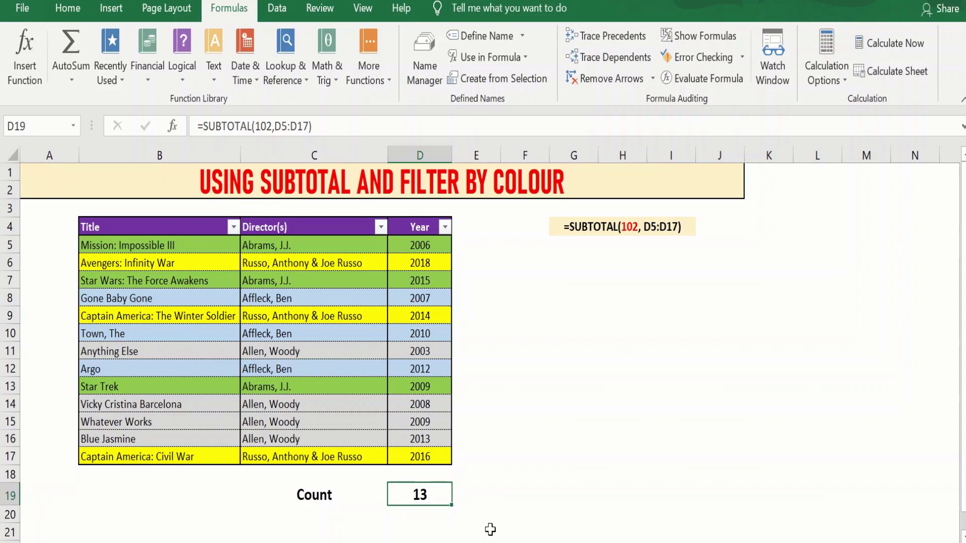
# Enter =SUBTOTAL(102,D5:D17) in D19 so it counts the 13 Year entries
pyautogui.write('=SU')
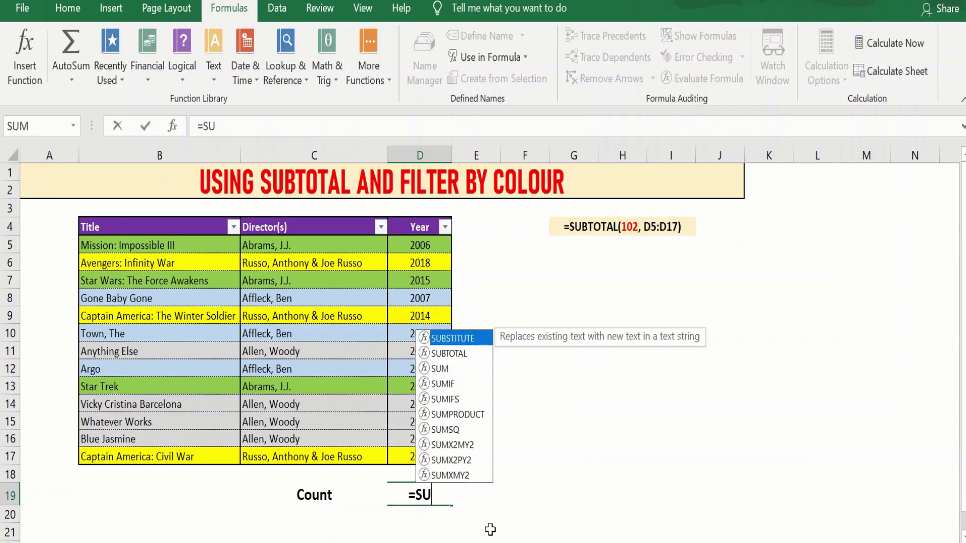
pyautogui.write('B')
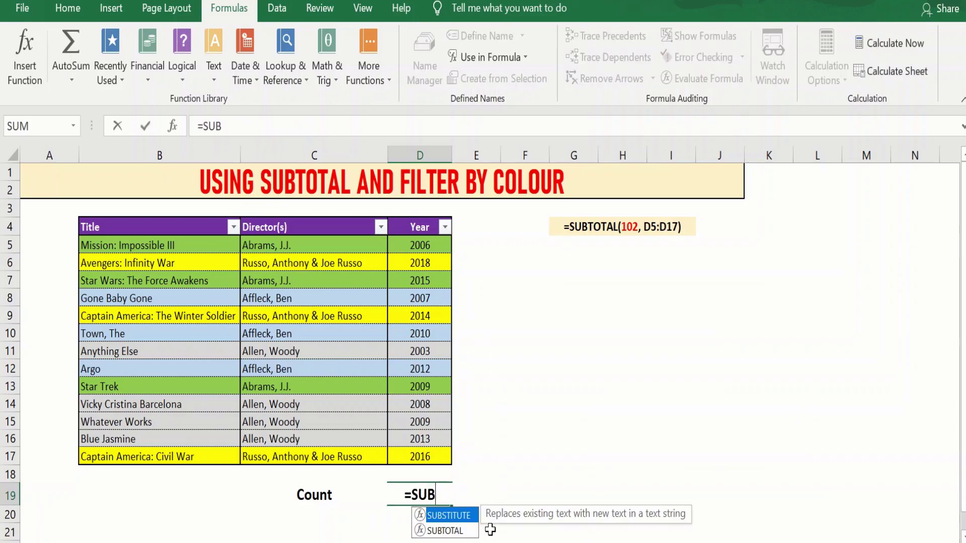
pyautogui.doubleClick(453, 535)
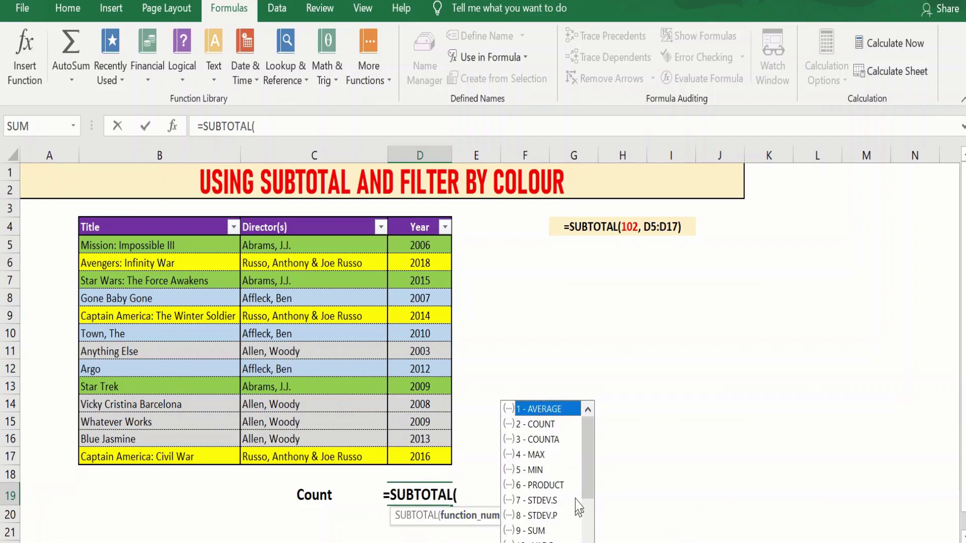
pyautogui.scroll(-2, 591, 495)
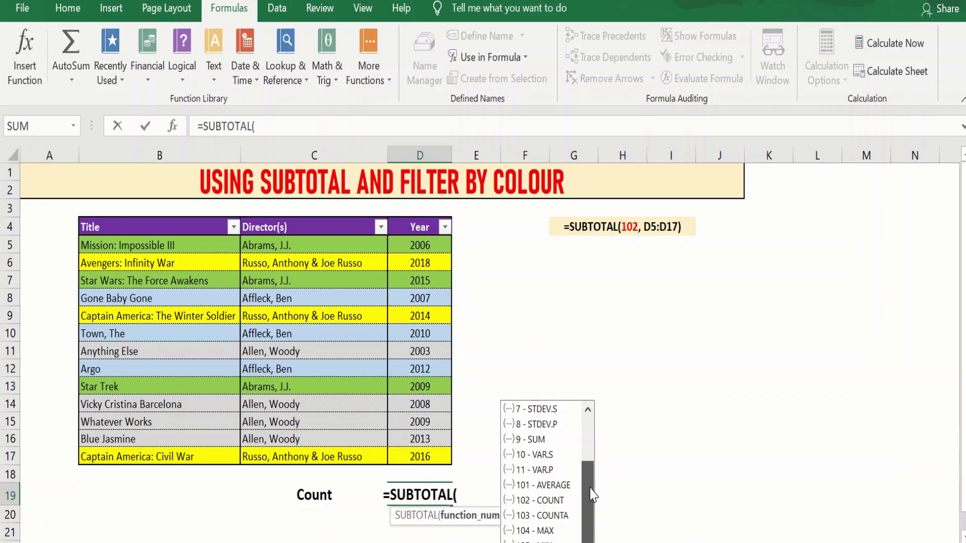
pyautogui.moveTo(592, 496); pyautogui.dragTo(591, 500)
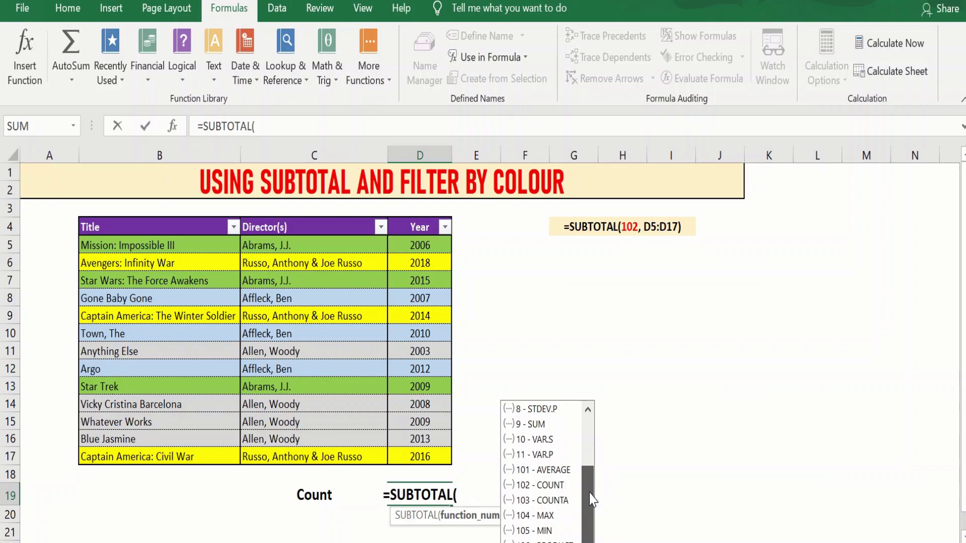
pyautogui.doubleClick(531, 486)
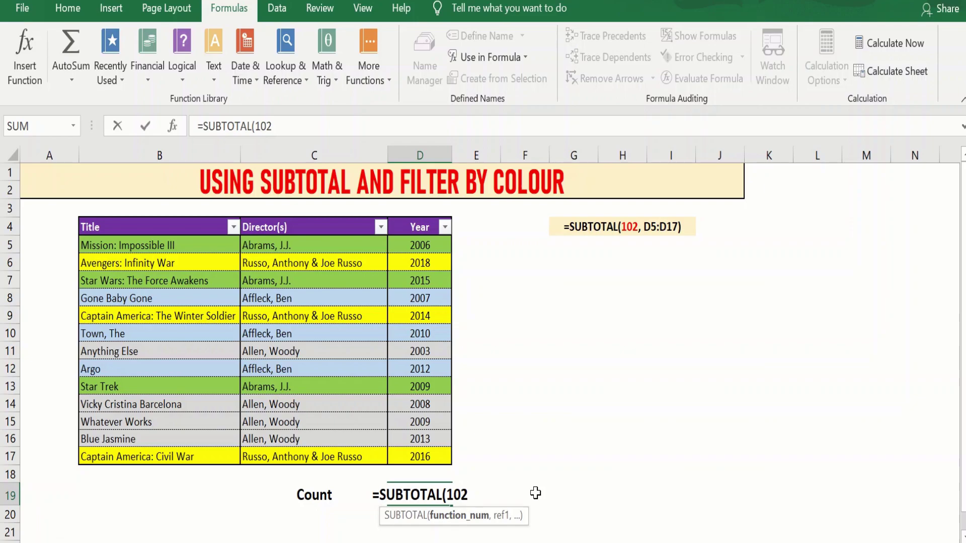
pyautogui.write(',')
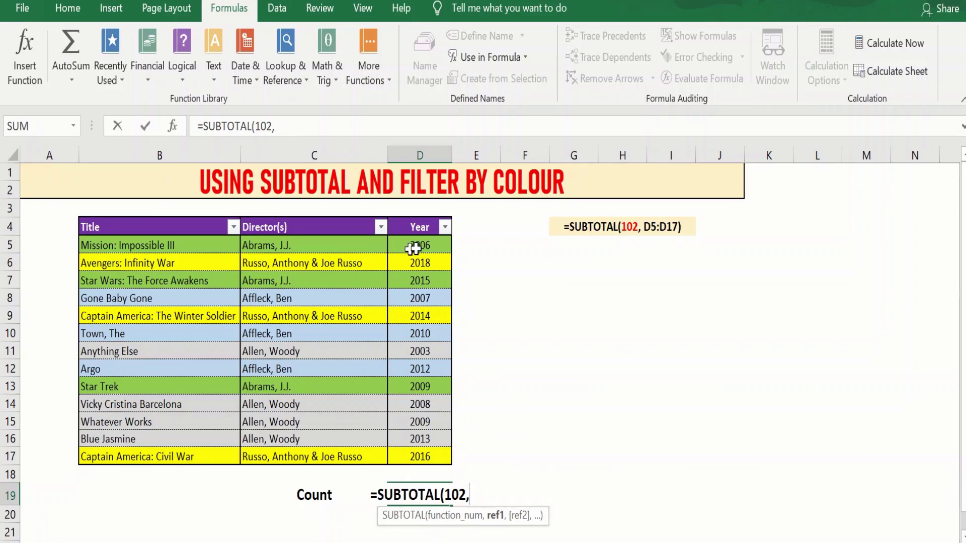
pyautogui.moveTo(427, 245); pyautogui.dragTo(436, 457)
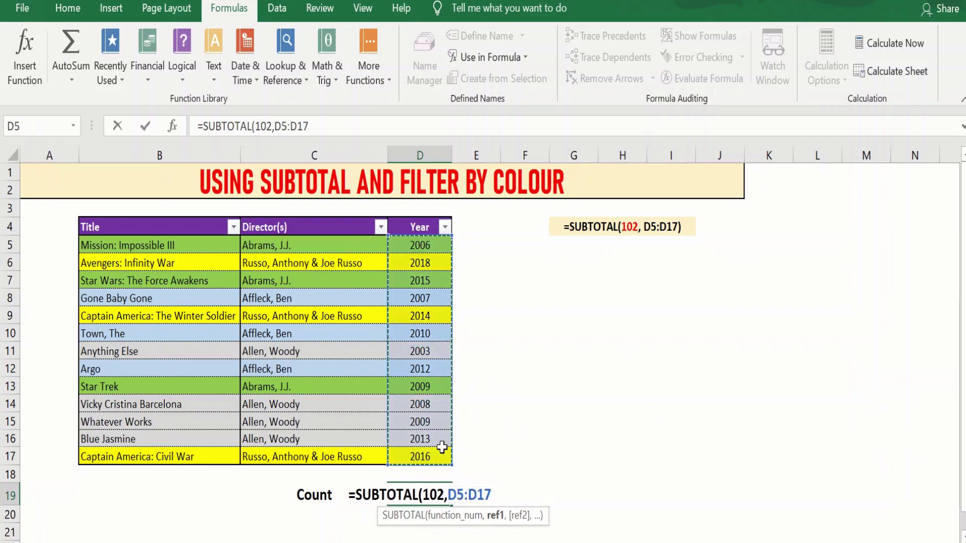
pyautogui.write(')')
pyautogui.press('Return')
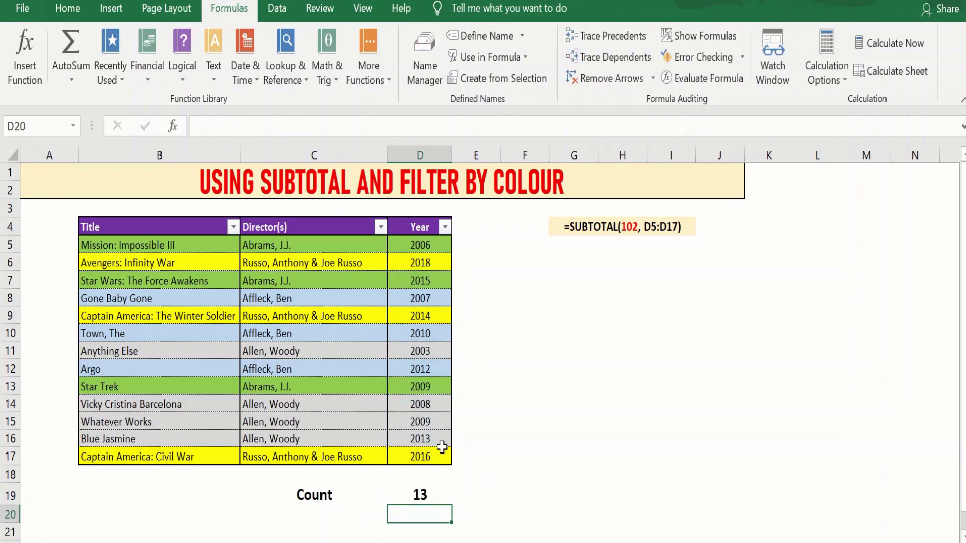
# Filter the Year column by green fill so the Count shows 3 rows
pyautogui.click(422, 498)
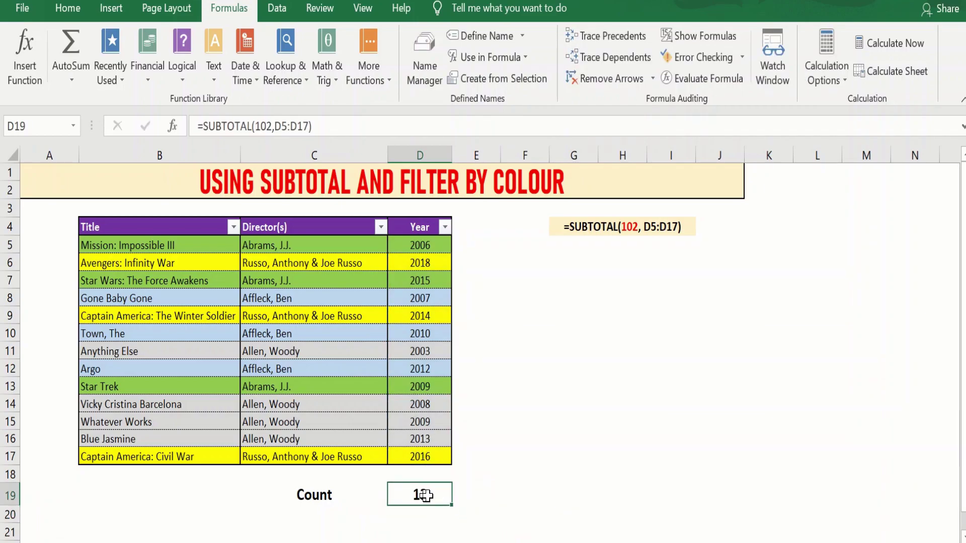
pyautogui.click(445, 228)
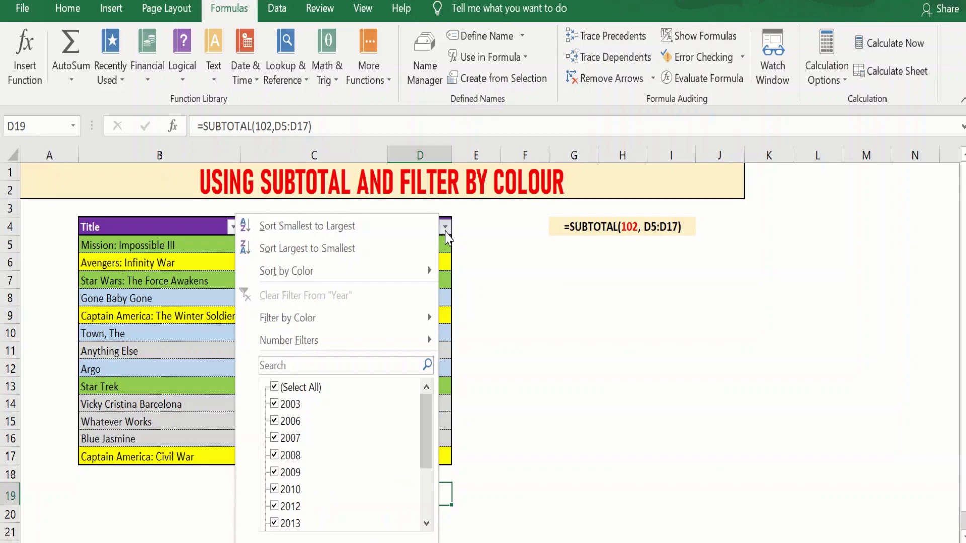
pyautogui.moveTo(334, 319)
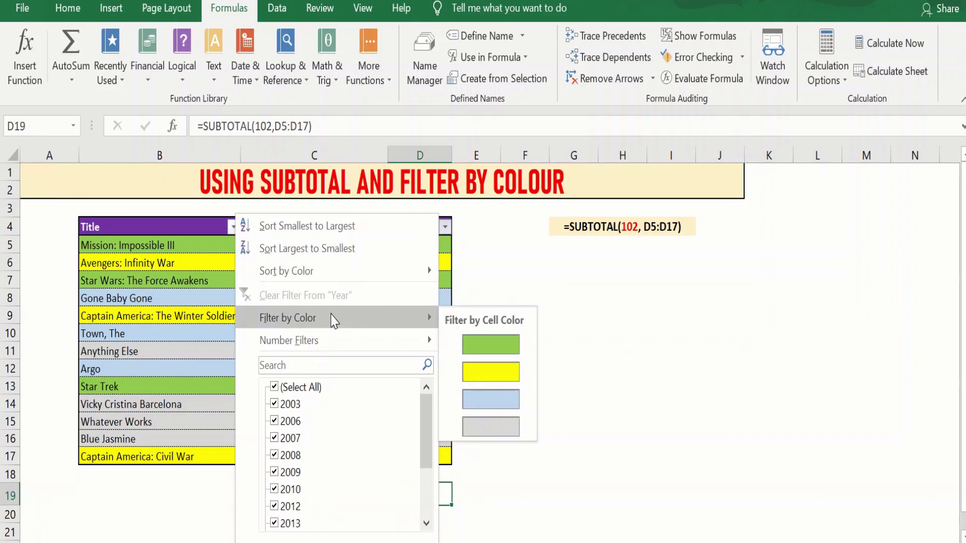
pyautogui.click(491, 347)
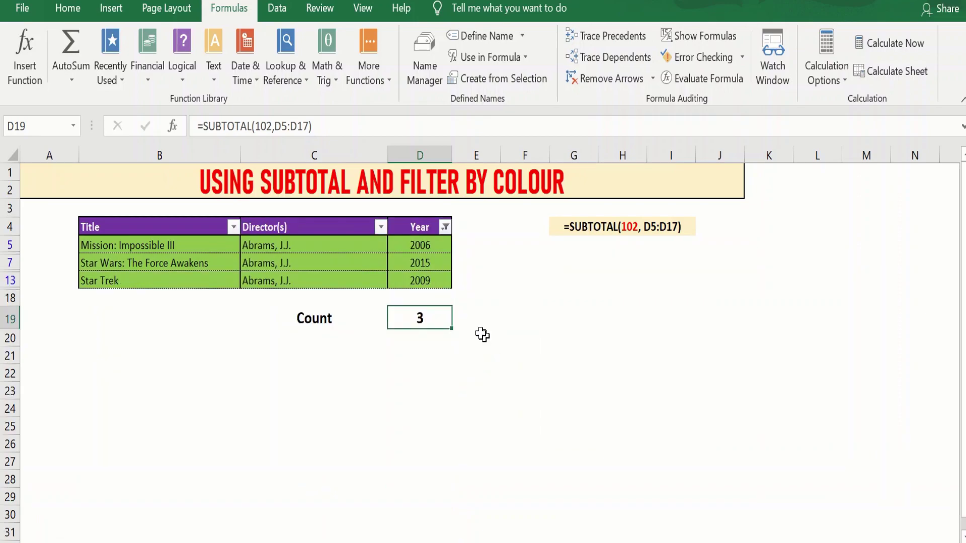
# Filter by grey fill to count 4 rows, then clear the Year filter
pyautogui.click(445, 227)
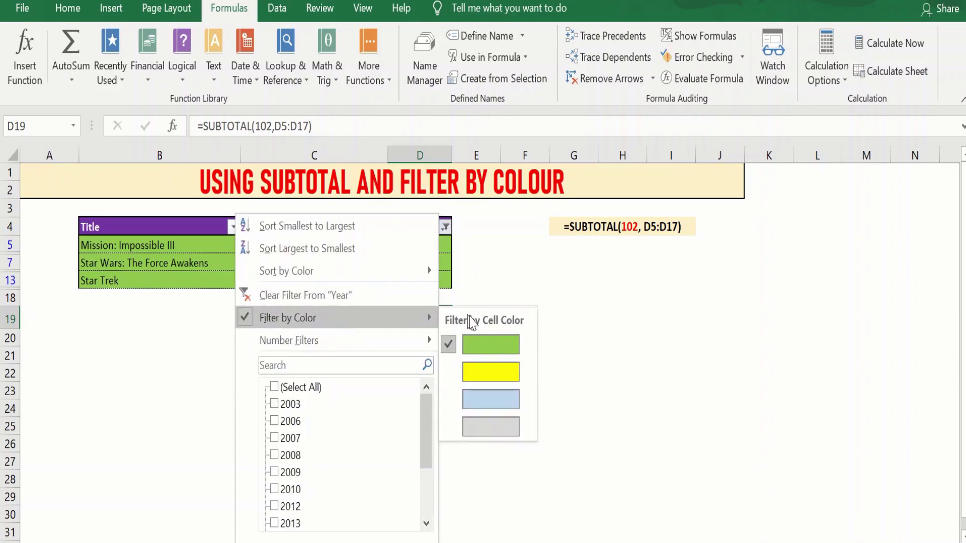
pyautogui.click(499, 432)
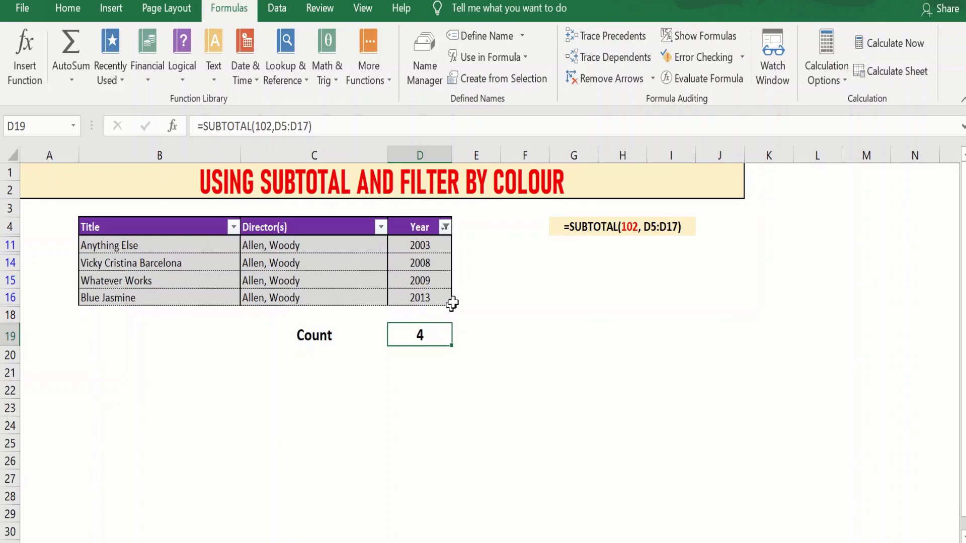
pyautogui.click(445, 227)
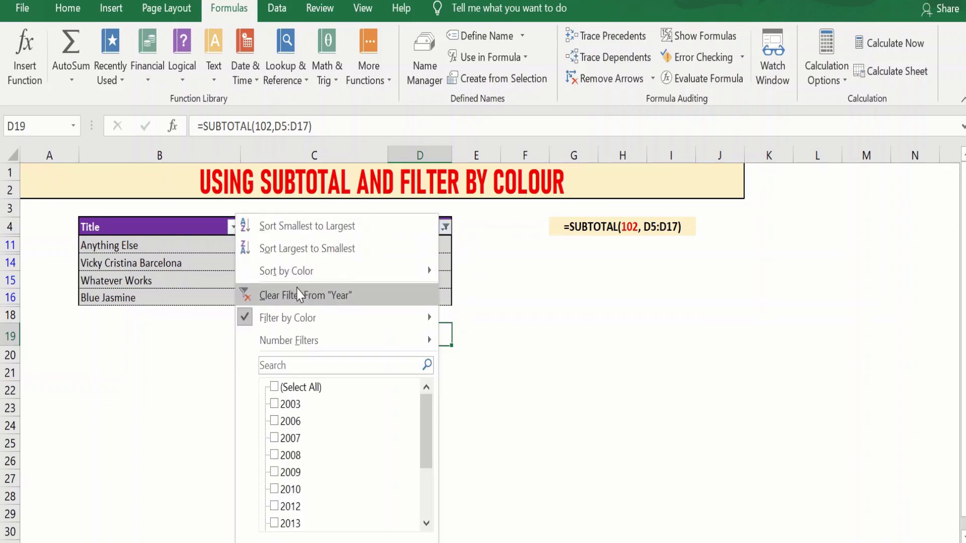
pyautogui.click(351, 303)
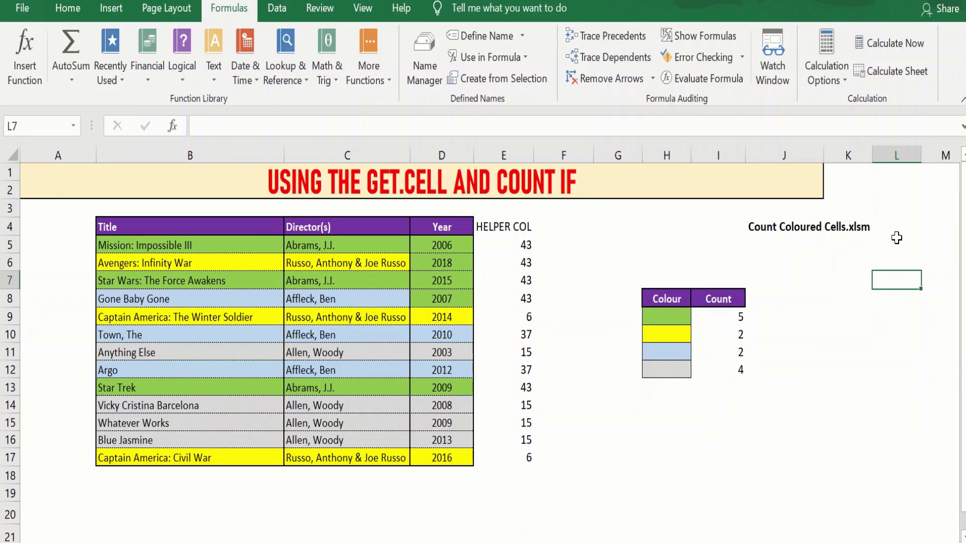
pyautogui.click(857, 229)
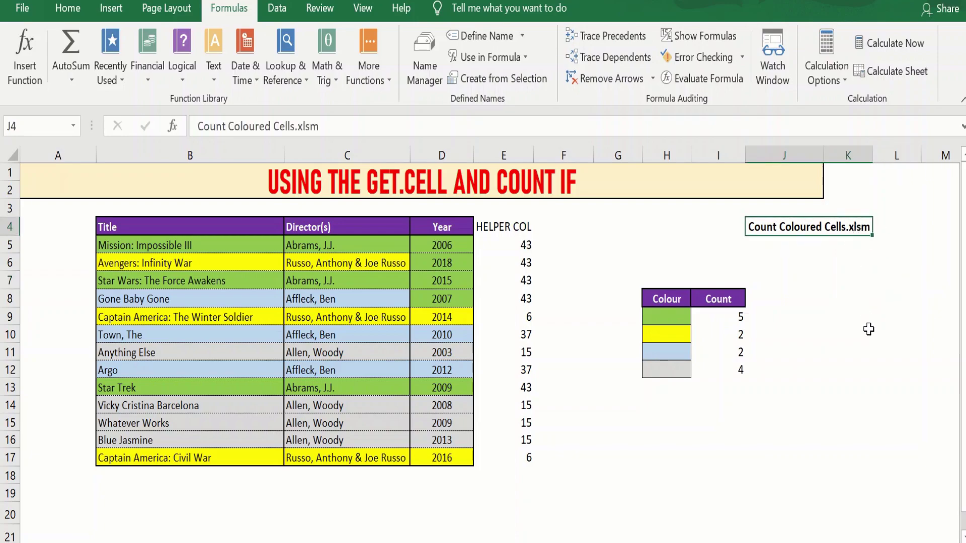